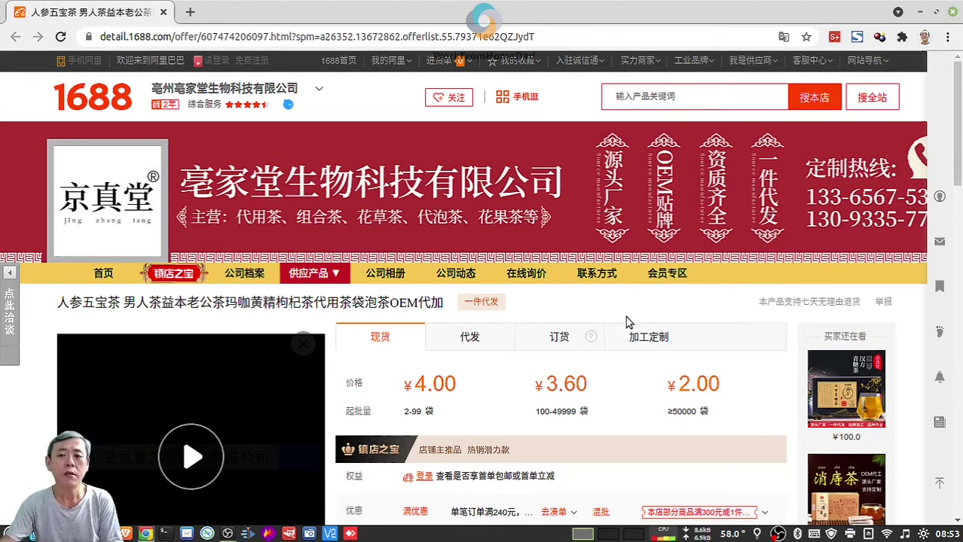
- Scroll down the listing to the dark tea detail image
scroll(631, 322, "down", 2)
scroll(631, 321, "down", 2)
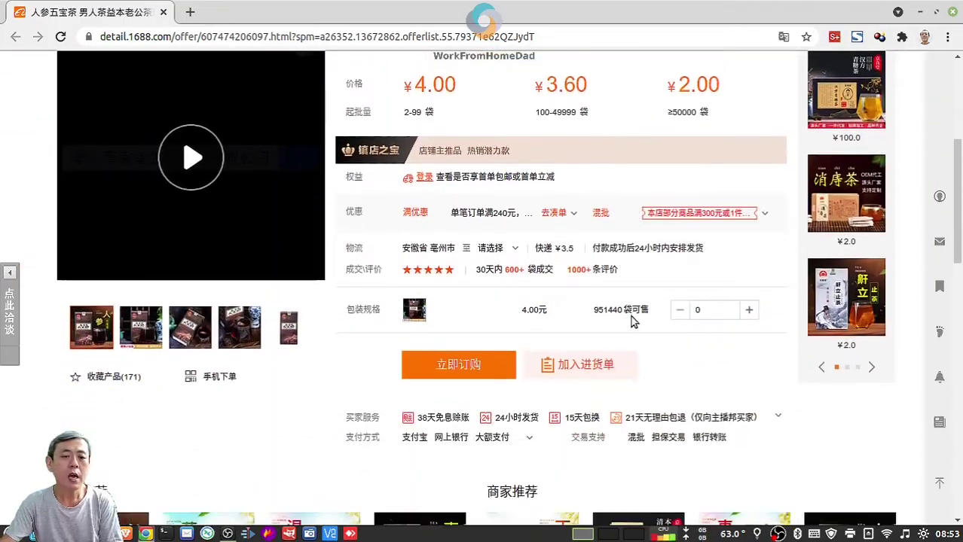
scroll(633, 321, "down", 2)
scroll(633, 322, "down", 3)
scroll(631, 316, "down", 2)
scroll(630, 316, "up", 6)
scroll(633, 318, "down", 3)
scroll(634, 315, "down", 5)
scroll(633, 314, "down", 3)
scroll(625, 305, "up", 1)
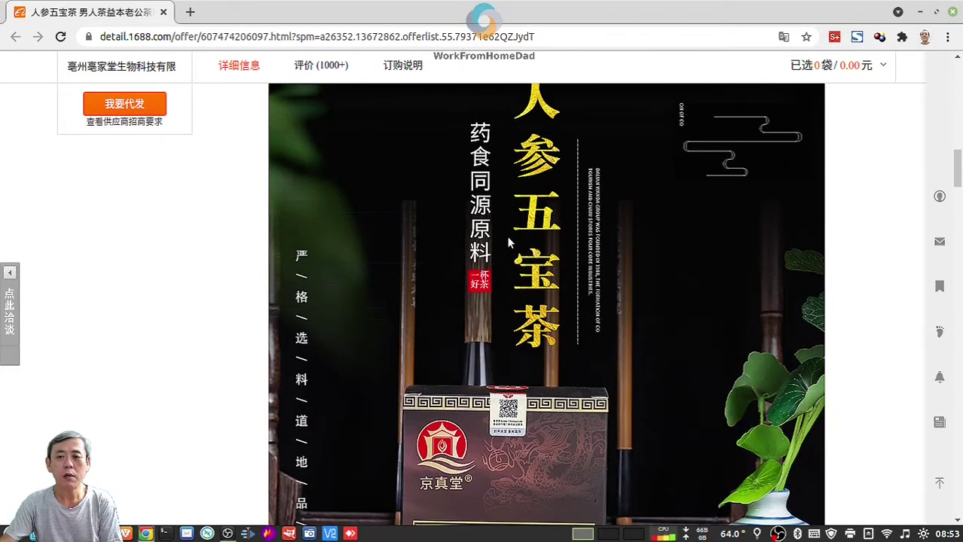
- Capture a selected area around the tea detail image with FireShot's Capture selection
left_click(857, 37)
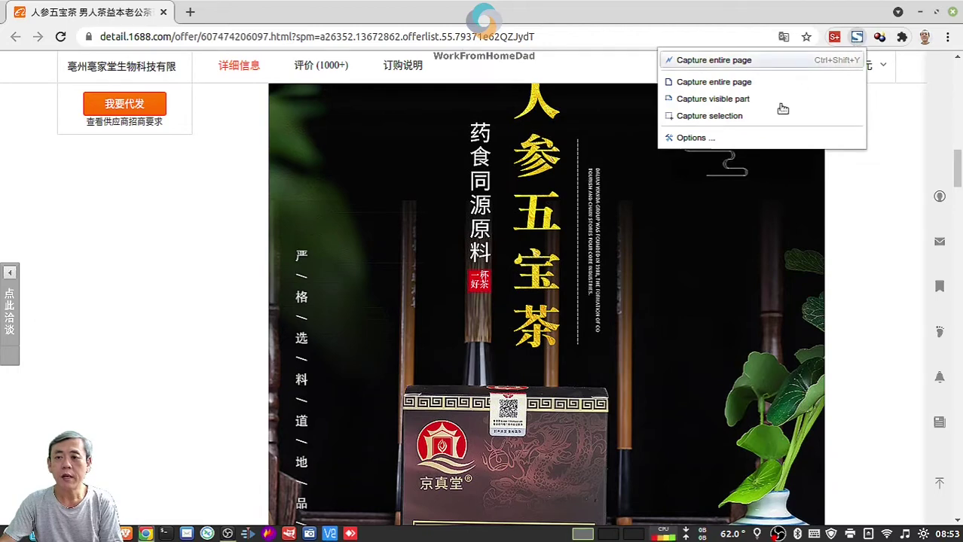
left_click(708, 117)
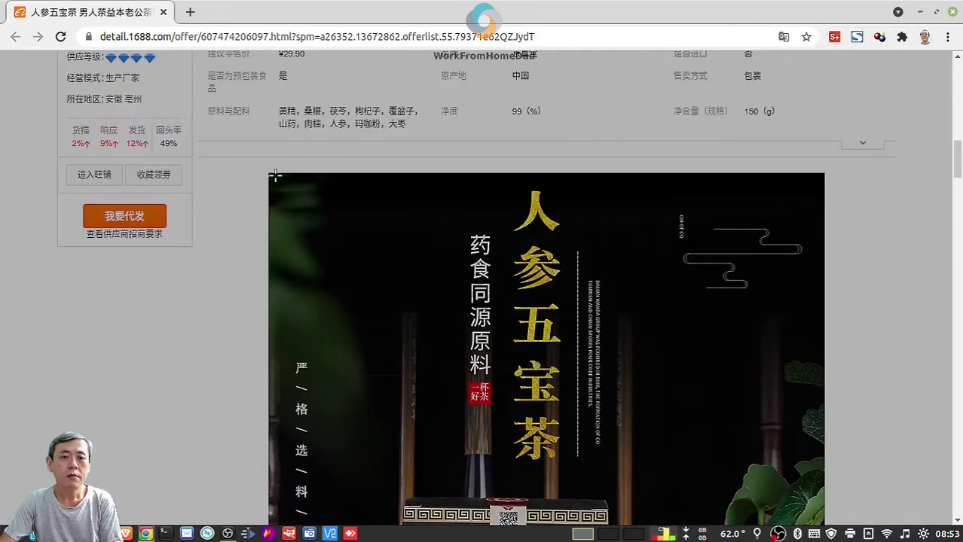
mouse_move(272, 172)
left_mouse_down()
mouse_move(815, 403)
mouse_move(815, 354)
mouse_move(812, 399)
mouse_move(802, 391)
mouse_move(809, 471)
mouse_move(801, 279)
mouse_move(801, 294)
mouse_move(823, 297)
left_mouse_up()
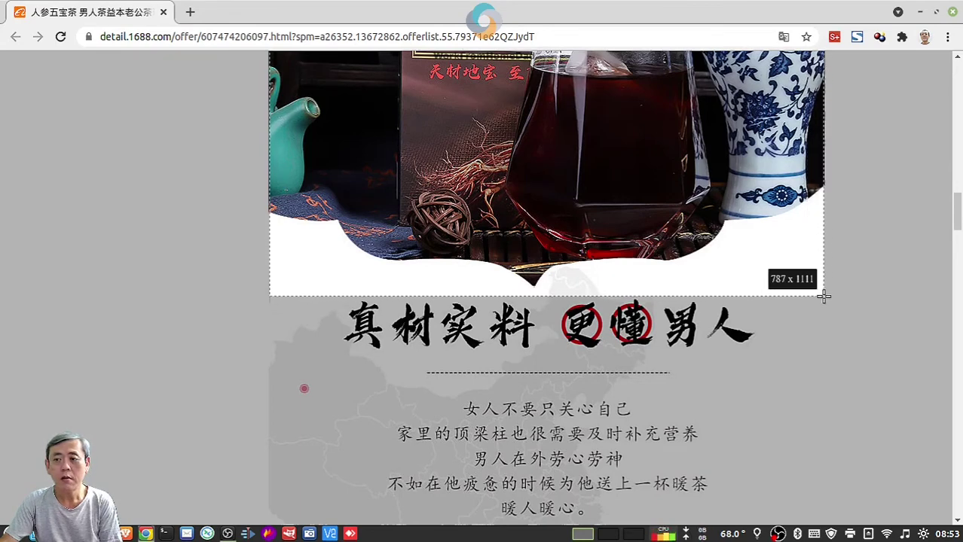
left_click_drag(823, 297, 825, 300)
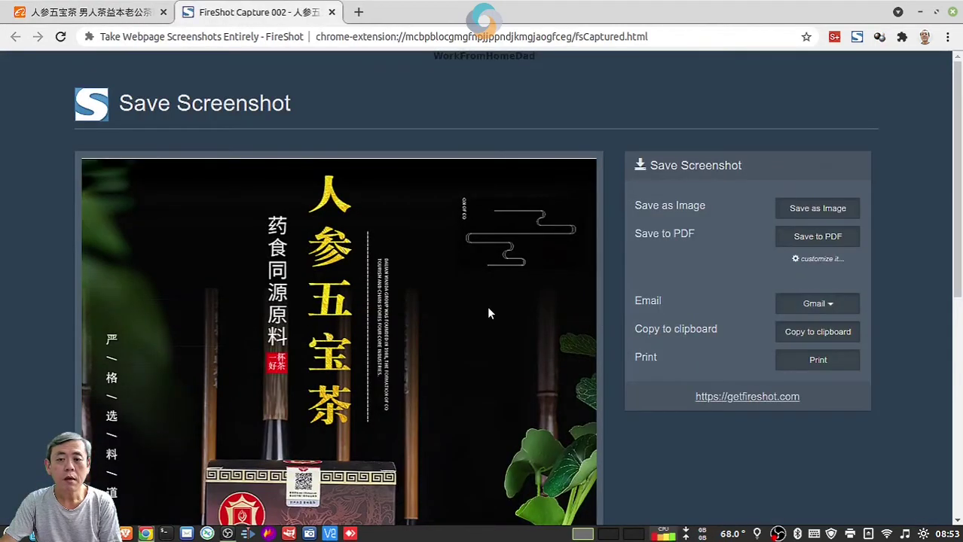
- Choose Save as Image for the capture and allow FireShot to manage downloads
scroll(490, 312, "down", 5)
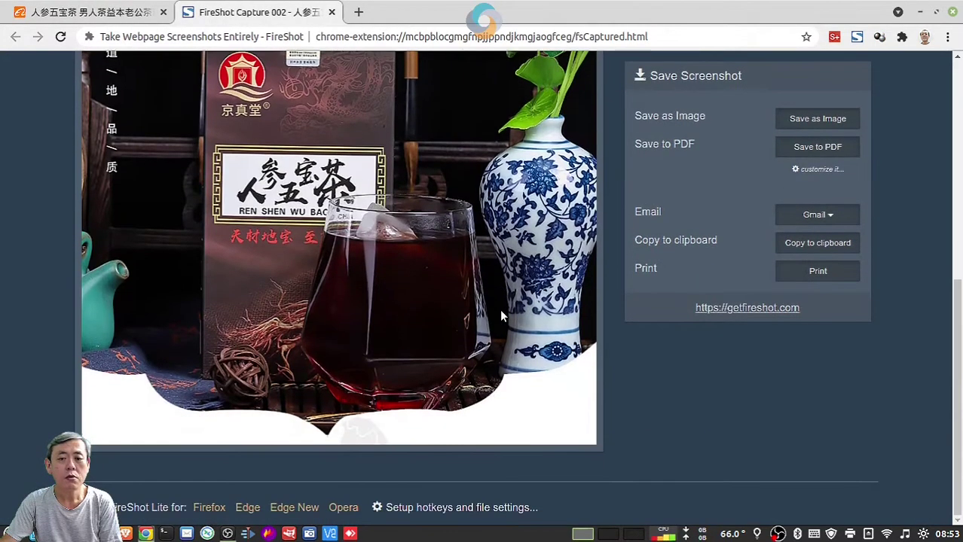
scroll(500, 316, "up", 3)
scroll(499, 309, "up", 2)
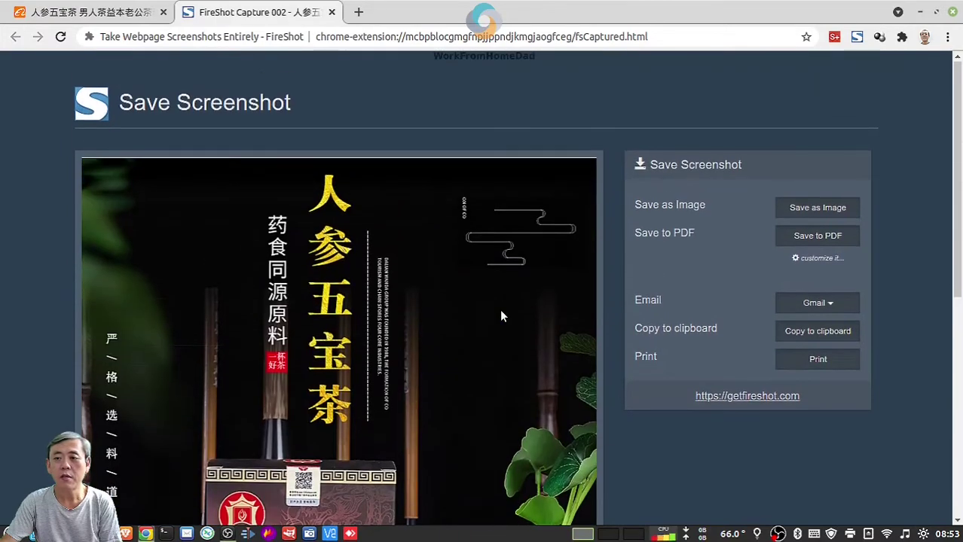
left_click(817, 211)
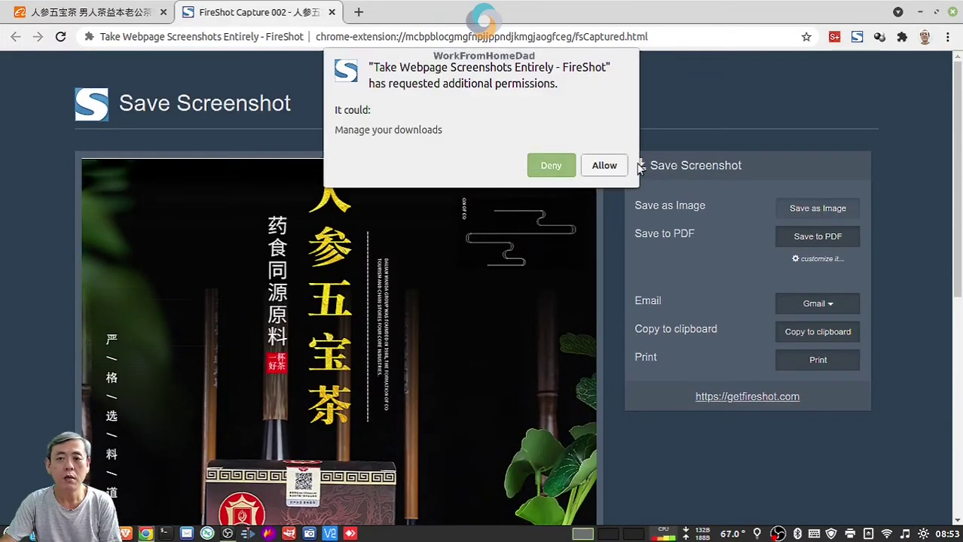
left_click(610, 168)
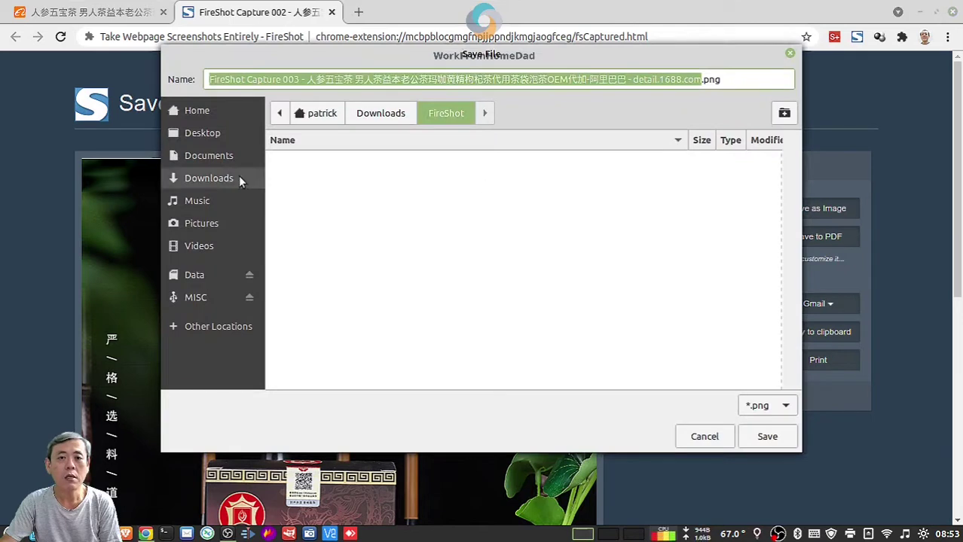
- Create a new folder named 1688 on the Desktop as the save destination
left_click(215, 135)
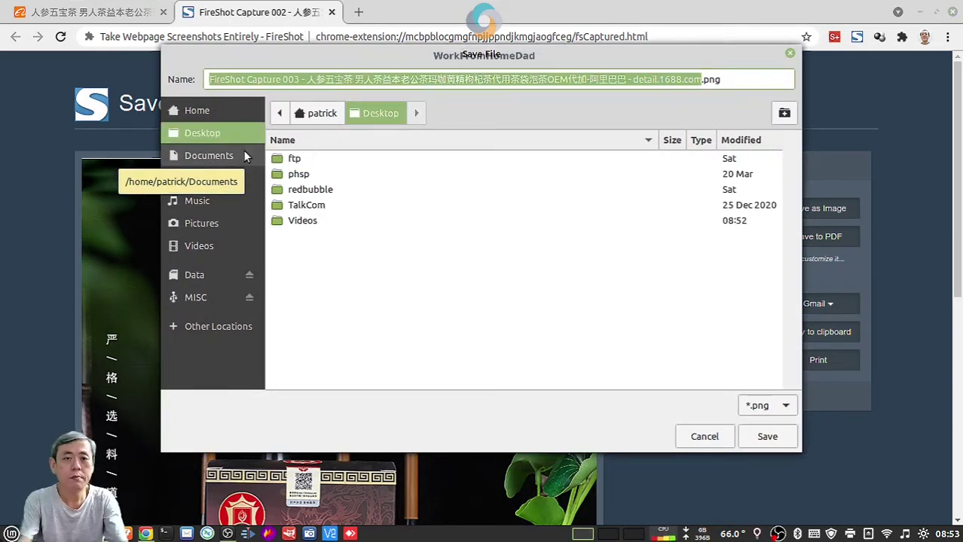
left_click(784, 113)
type("1688")
key("Return")
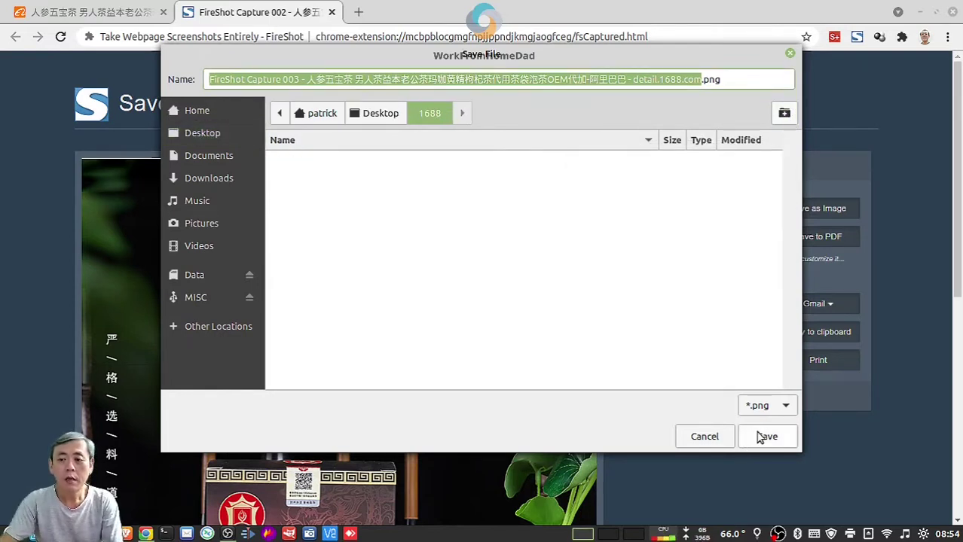
- Save the PNG into the 1688 folder and zoom into it in Xviewer
left_click(759, 442)
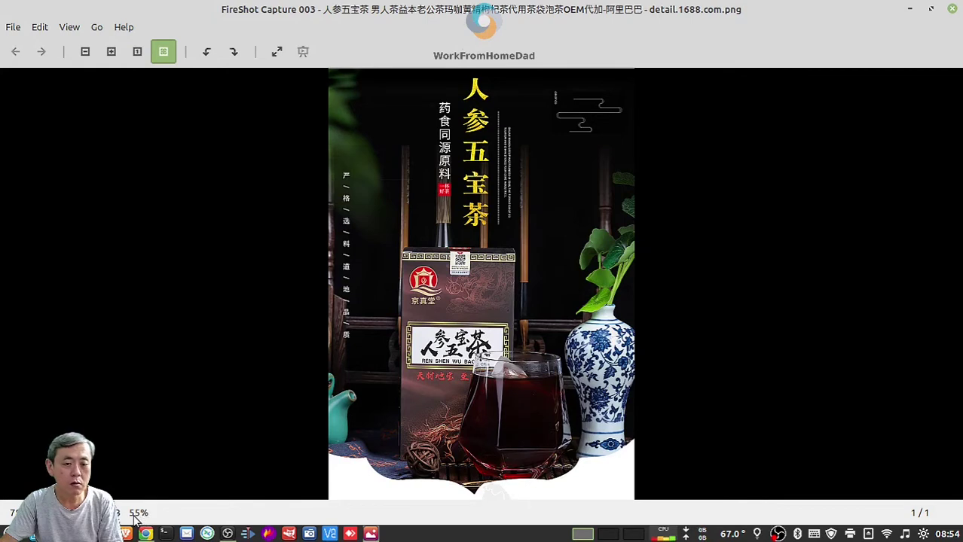
scroll(466, 253, "up", 5)
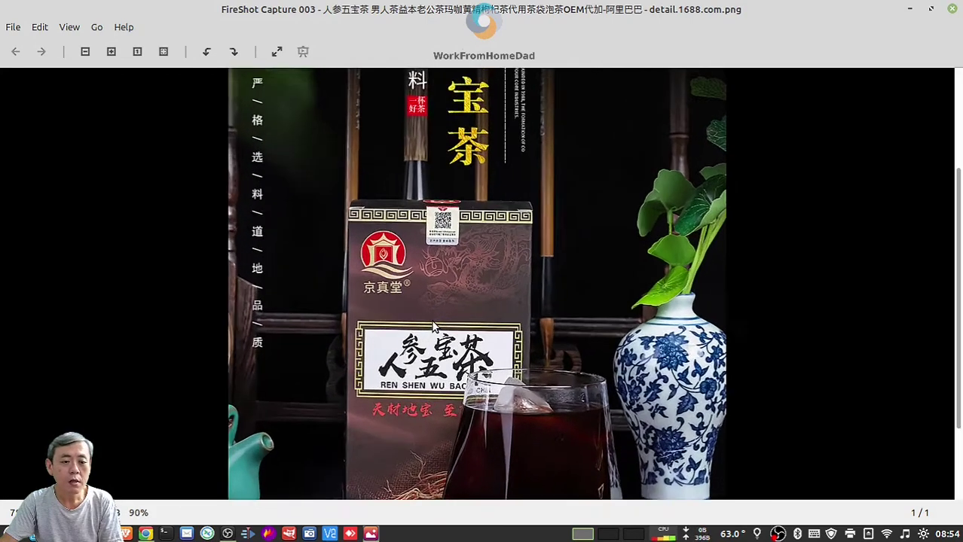
scroll(433, 327, "down", 1)
scroll(433, 326, "down", 1)
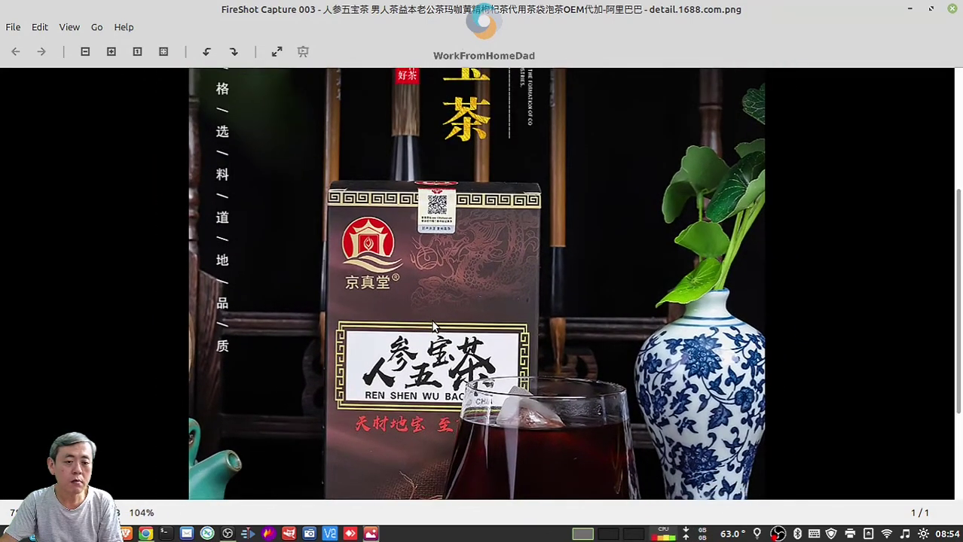
scroll(433, 326, "down", 1)
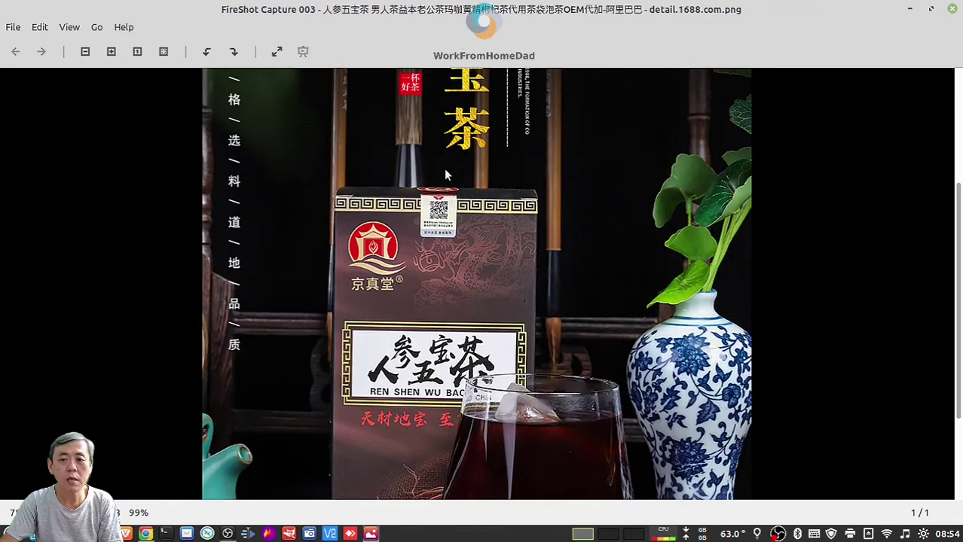
- Pan over the glass, box label and title characters, then close Xviewer
mouse_move(608, 191)
left_mouse_down()
mouse_move(652, 139)
mouse_move(623, 409)
left_mouse_up()
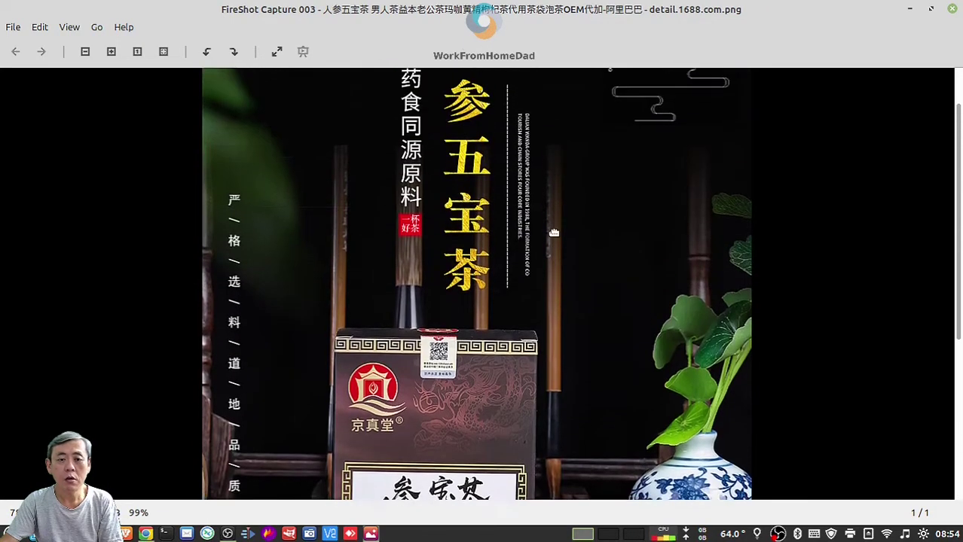
left_click_drag(557, 249, 553, 340)
mouse_move(610, 374)
left_mouse_down()
mouse_move(641, 187)
mouse_move(636, 305)
left_mouse_up()
left_click_drag(610, 113, 608, 262)
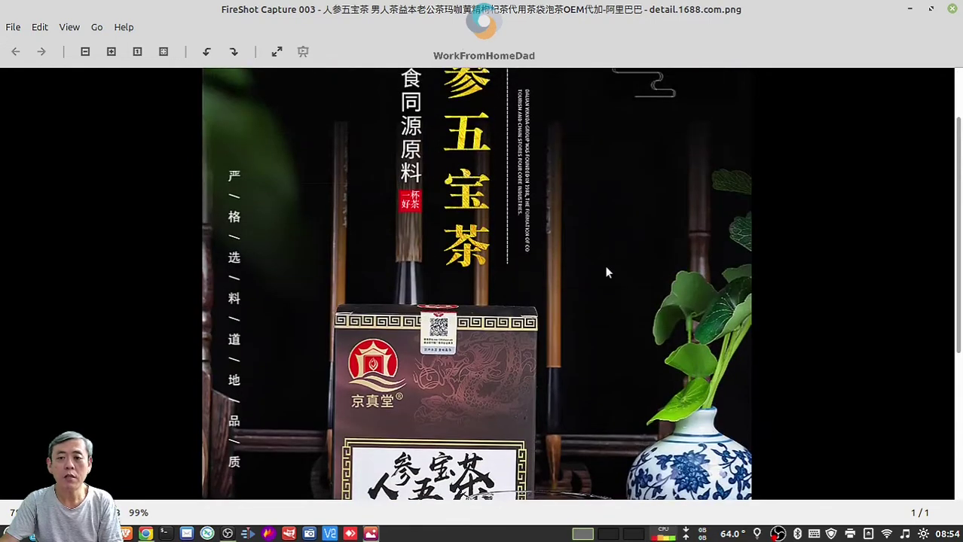
left_click_drag(608, 197, 605, 414)
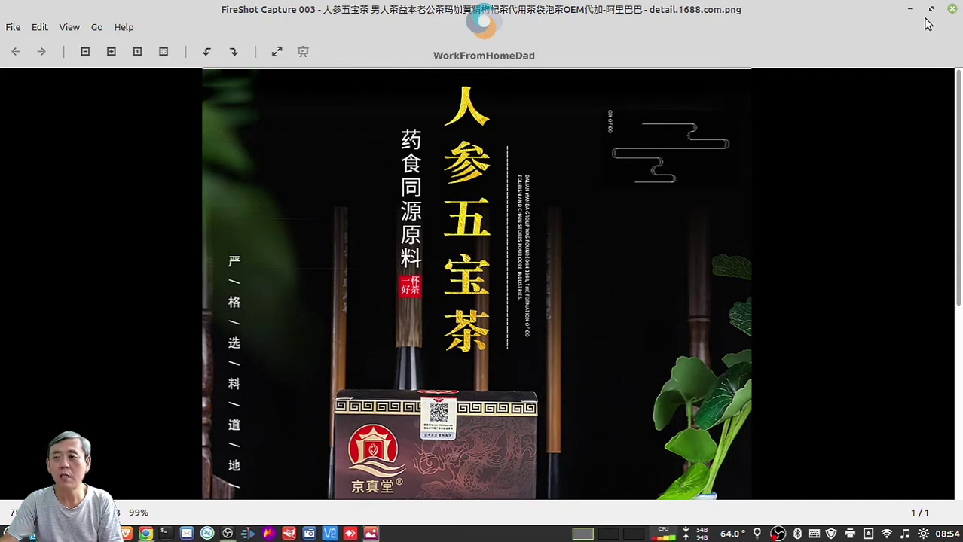
left_click(953, 9)
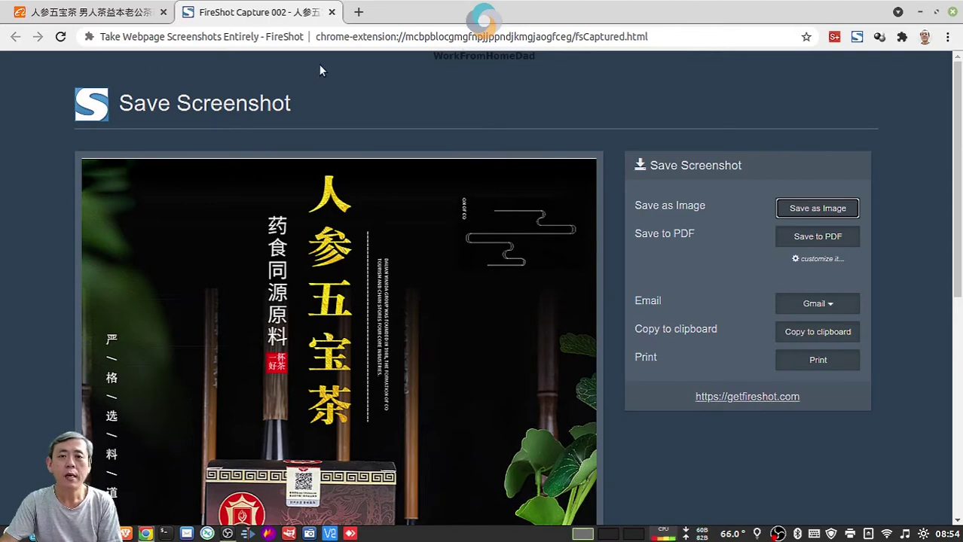
- Close the FireShot Capture tab and bring the ginseng tea listing back to the top
left_click(333, 13)
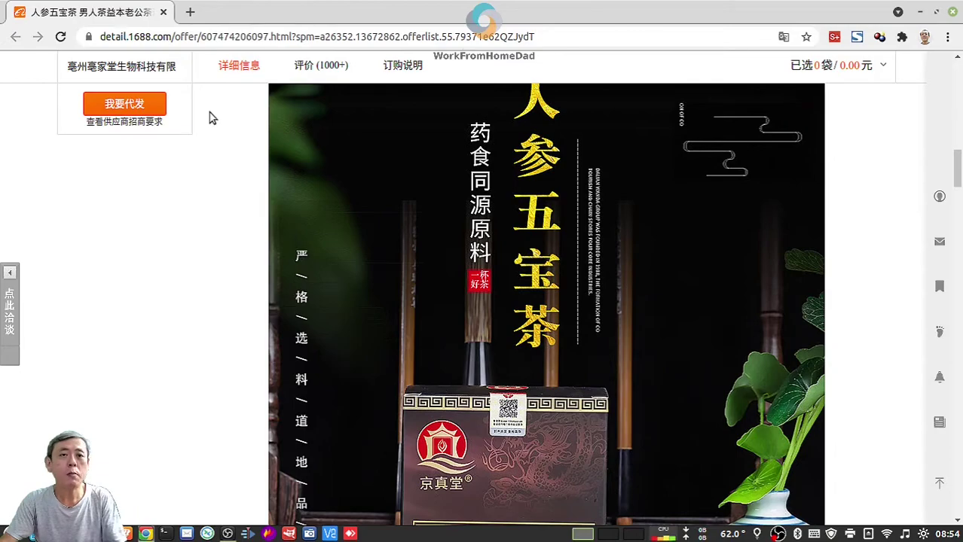
scroll(532, 331, "up", 3)
scroll(531, 332, "up", 5)
scroll(532, 332, "up", 5)
scroll(531, 332, "up", 4)
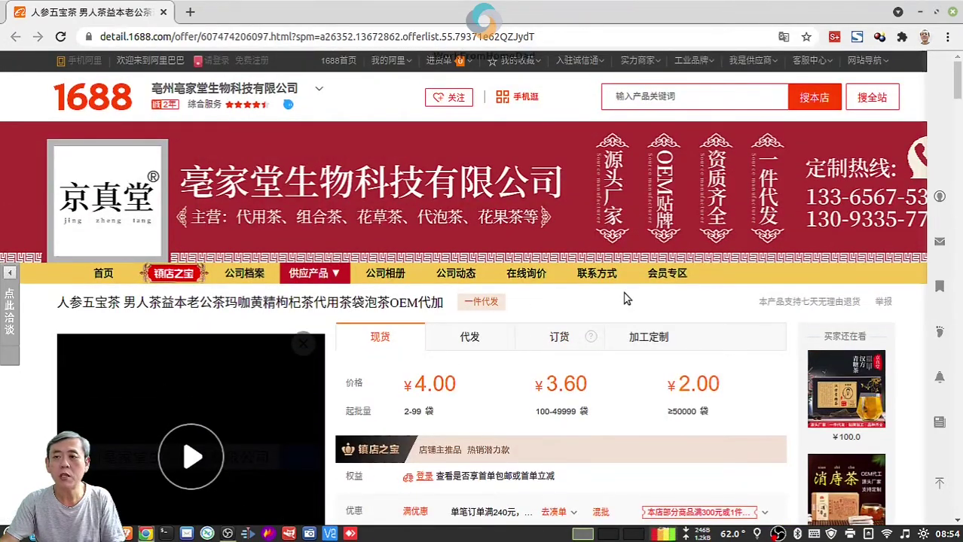
scroll(624, 298, "down", 2)
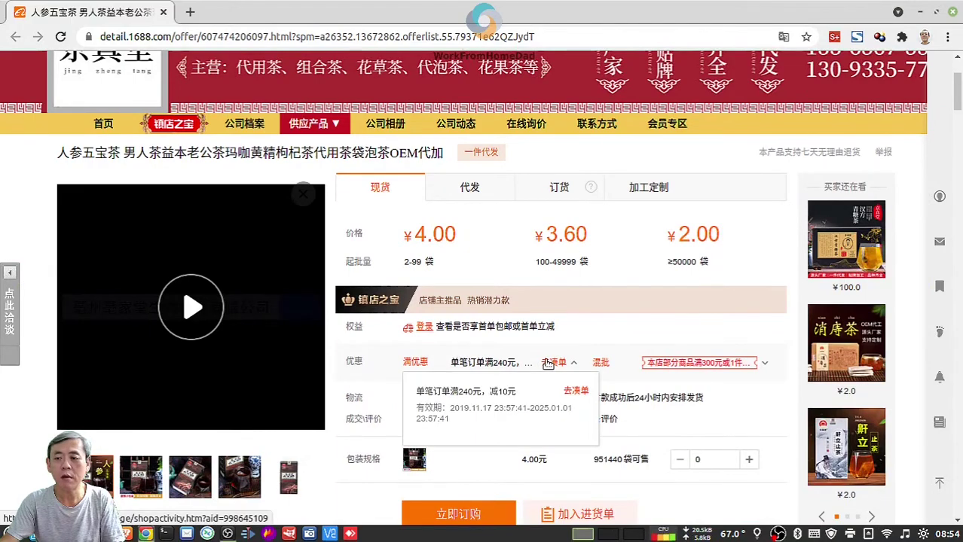
scroll(522, 289, "down", 2)
mouse_move(140, 289)
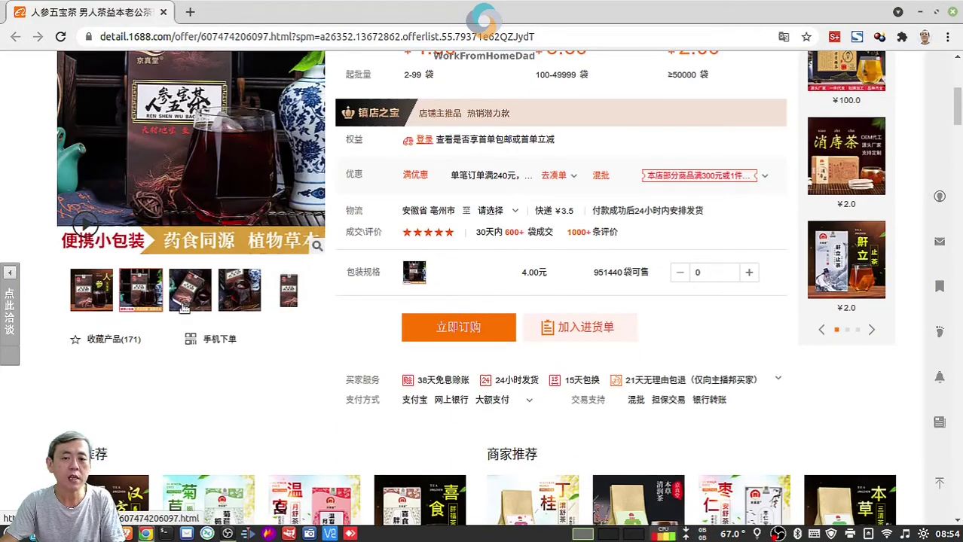
scroll(628, 319, "up", 5)
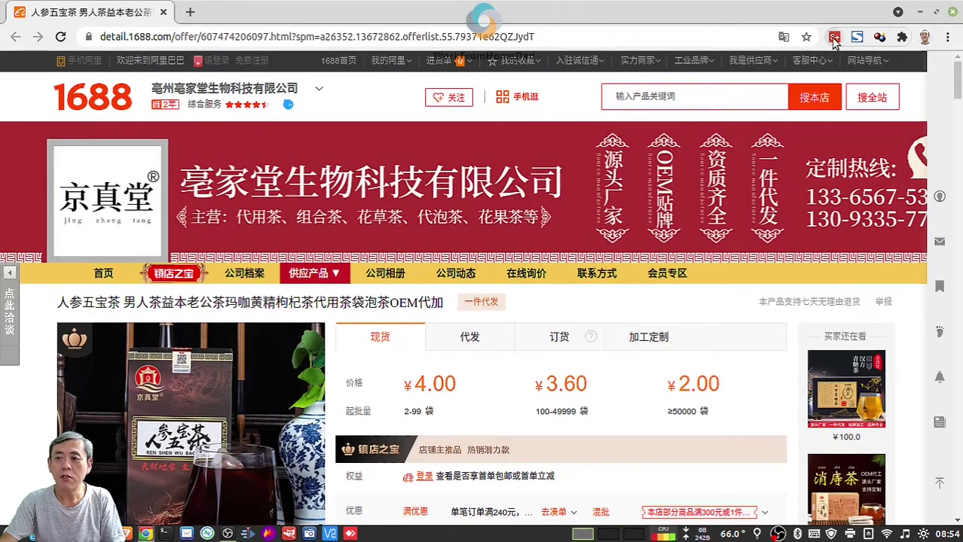
- Run Seller+ Download Any to extract the listing's 21 media items
left_click(834, 40)
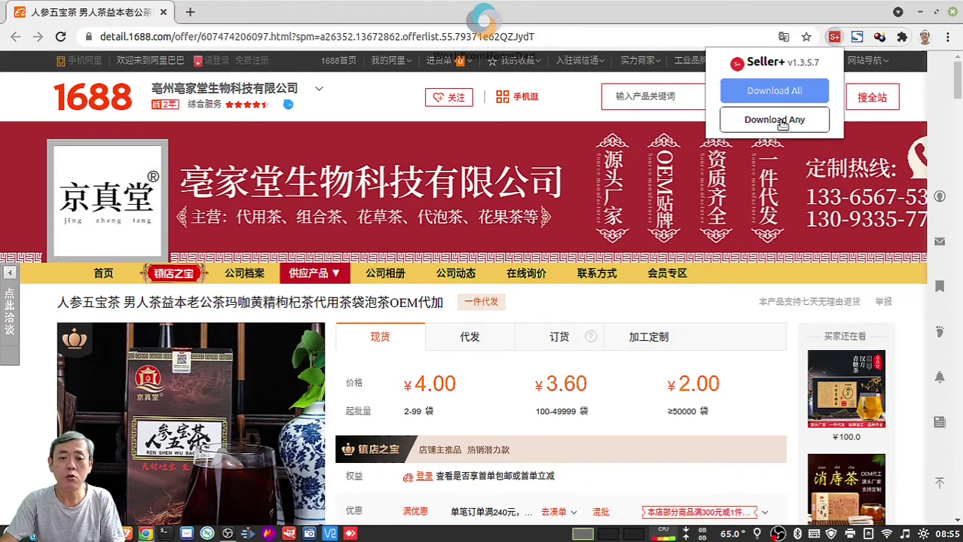
left_click(780, 122)
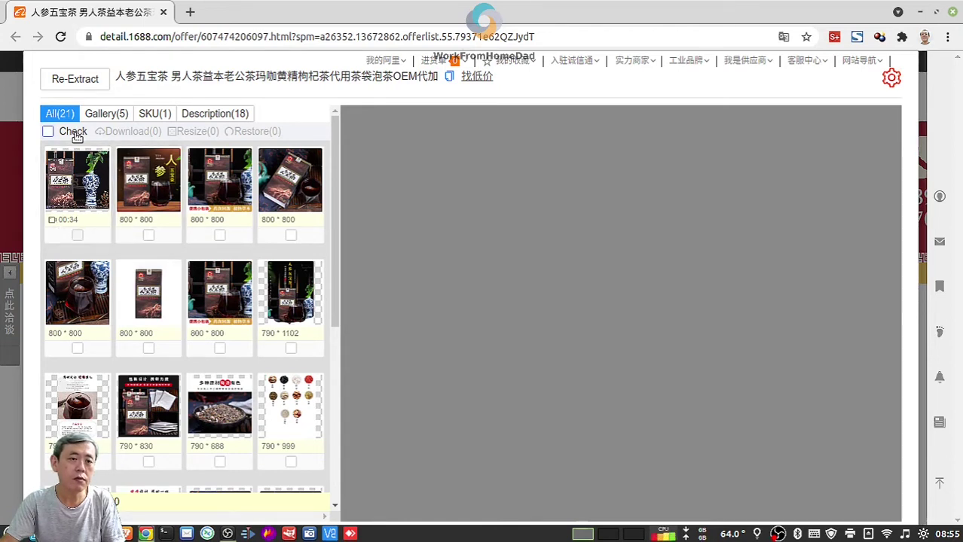
- Select all extracted images and scroll through the Seller+ grid
left_click(75, 132)
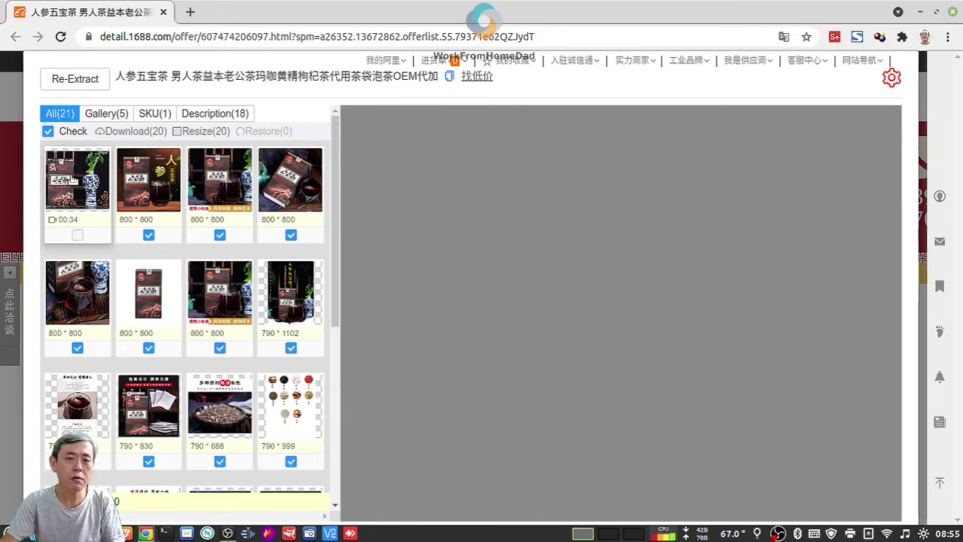
scroll(173, 249, "down", 2)
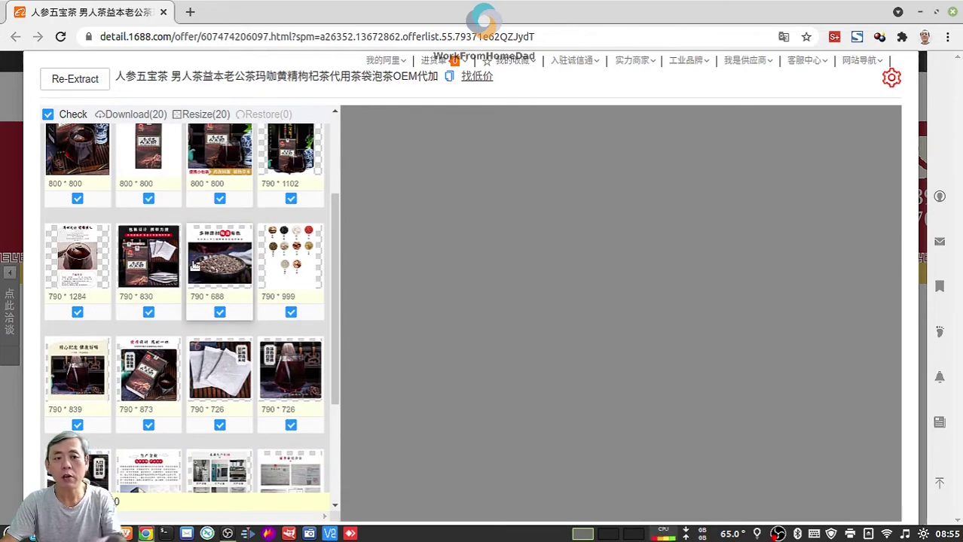
scroll(247, 389, "down", 3)
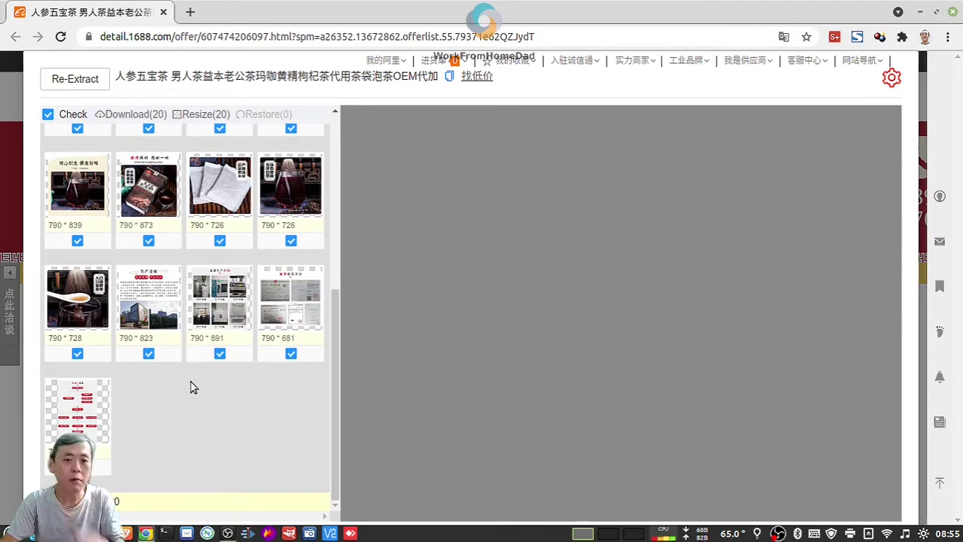
scroll(191, 387, "up", 10)
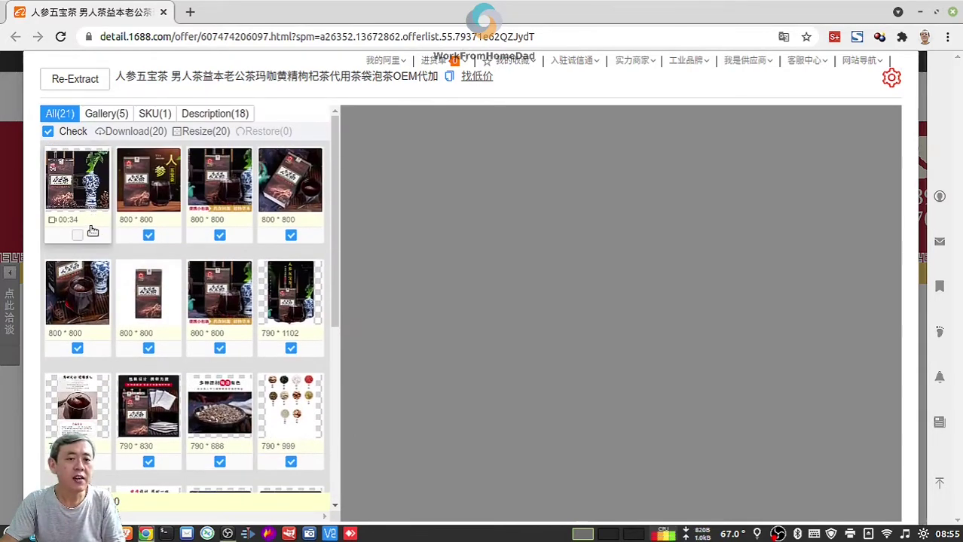
- Clear the selection, tick tiles 2, 3, 4, 7 and 8, and download those five as a zip
left_click(70, 134)
left_click(149, 235)
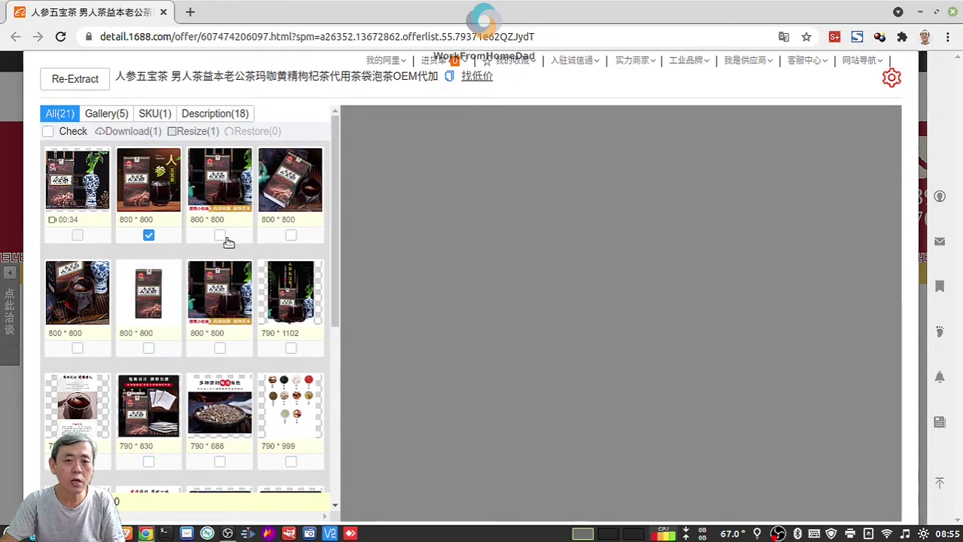
left_click(219, 235)
left_click(291, 236)
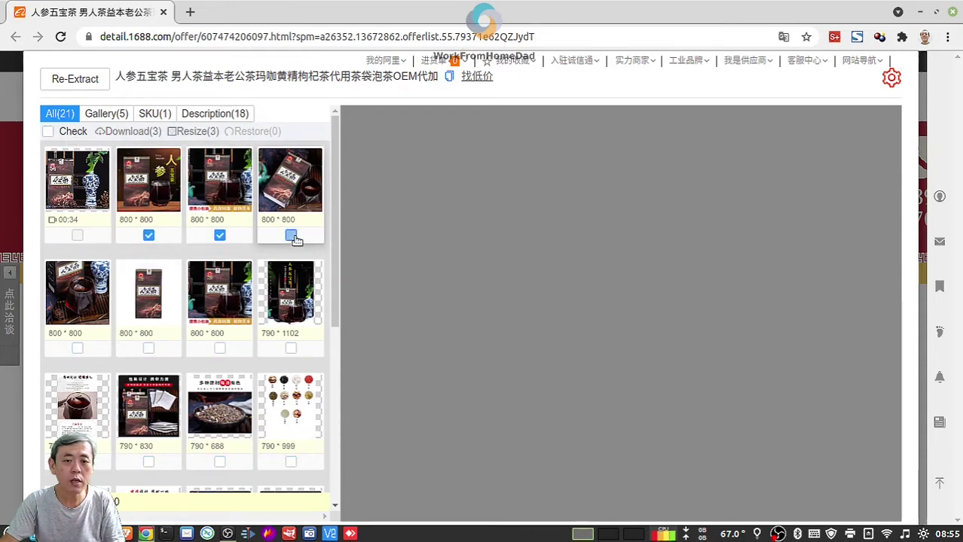
left_click(291, 348)
left_click(219, 349)
left_click(128, 131)
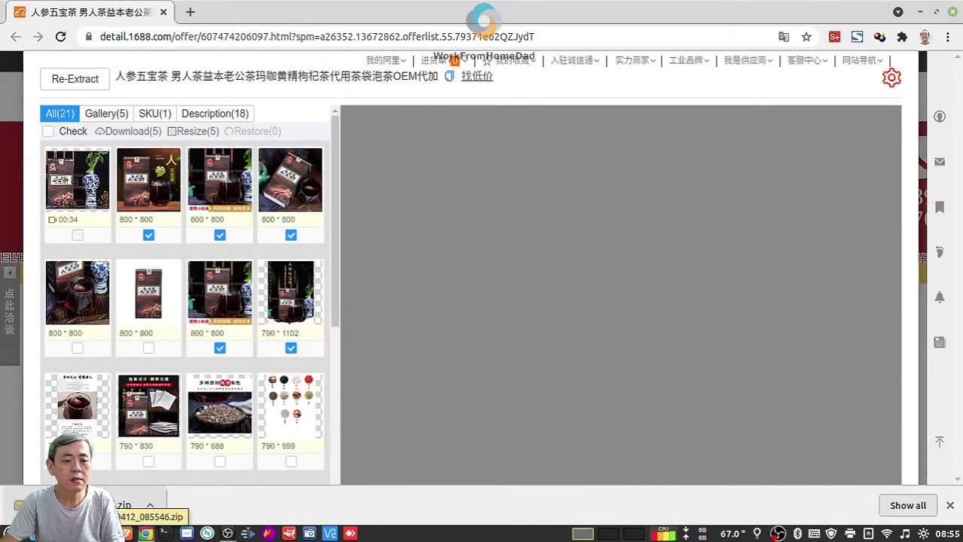
- Open 1688_0412_085546_1.jpg from the downloaded zip in Xviewer and zoom in
left_click(121, 506)
double_click(330, 180)
double_click(337, 175)
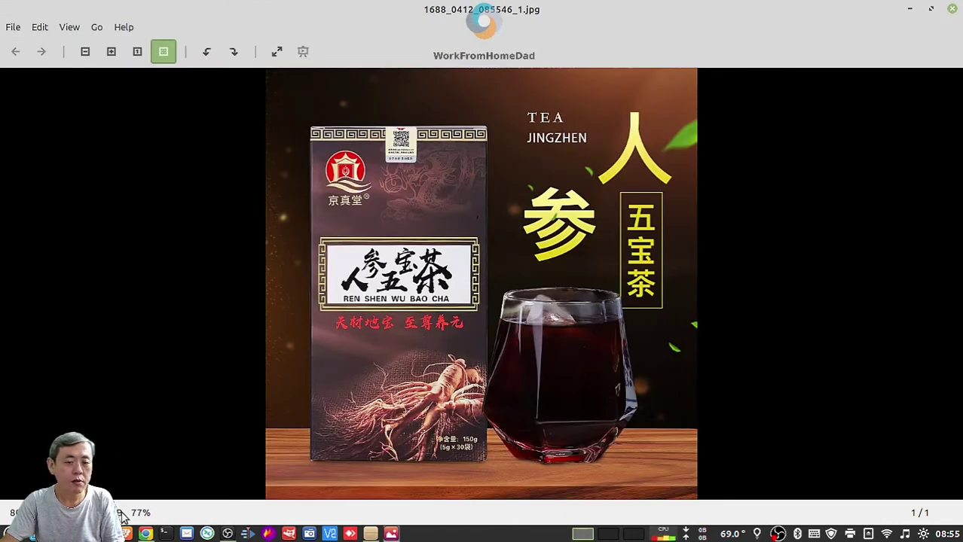
scroll(541, 295, "up", 1)
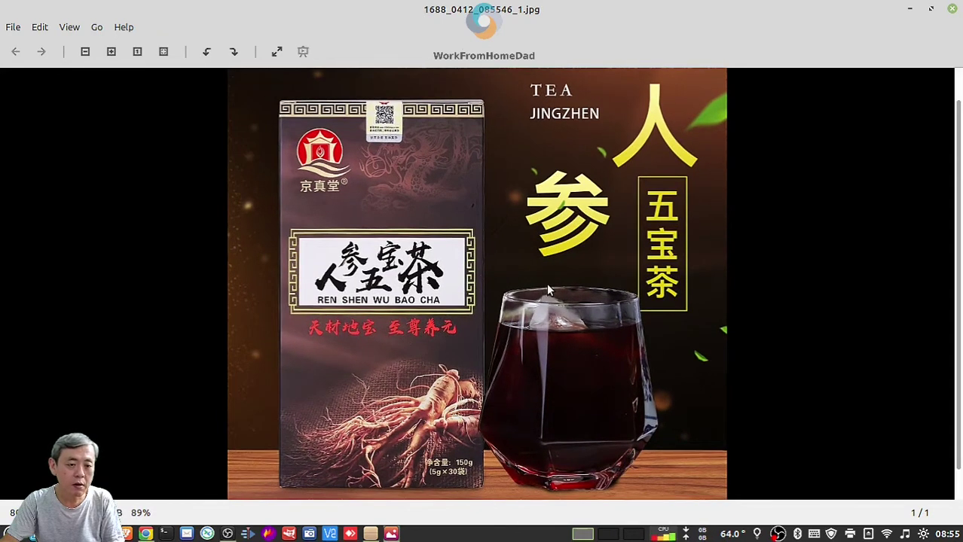
scroll(547, 290, "up", 1)
scroll(546, 290, "up", 1)
scroll(548, 288, "up", 1)
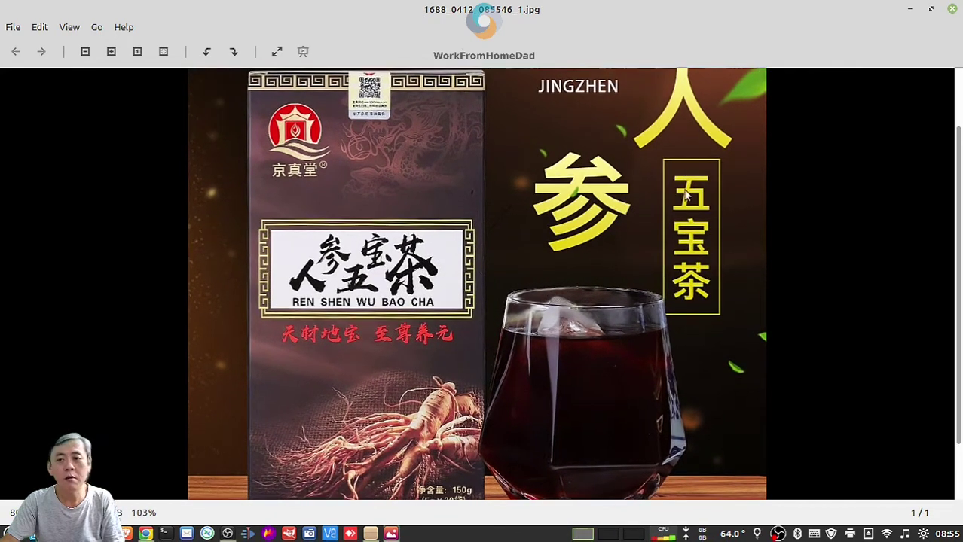
- Pan across the tea box, TEA JINGZHEN text and glass, ending at the image top
mouse_move(685, 181)
left_mouse_down()
mouse_move(686, 399)
mouse_move(580, 409)
left_mouse_up()
left_click_drag(579, 225, 500, 381)
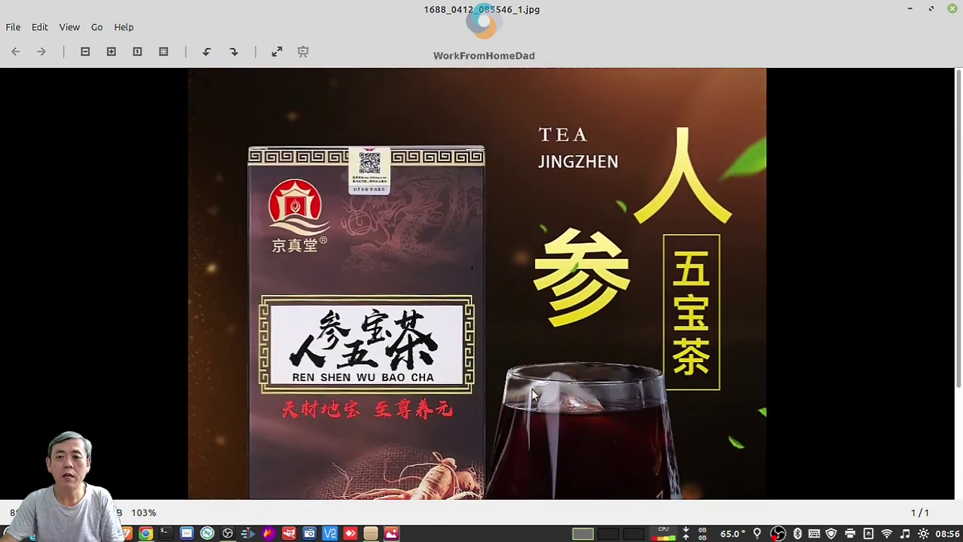
left_click_drag(611, 418, 614, 221)
left_click_drag(565, 172, 570, 367)
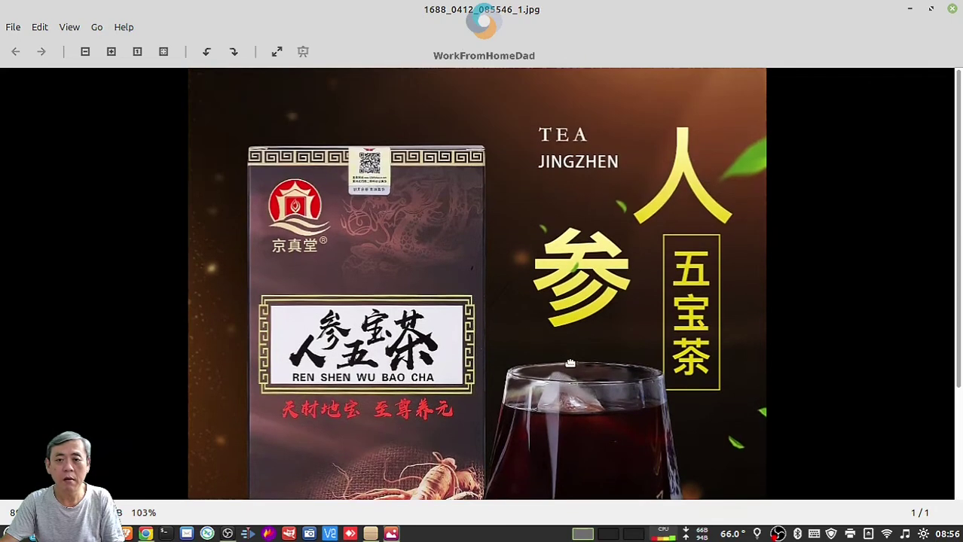
left_click_drag(663, 362, 674, 239)
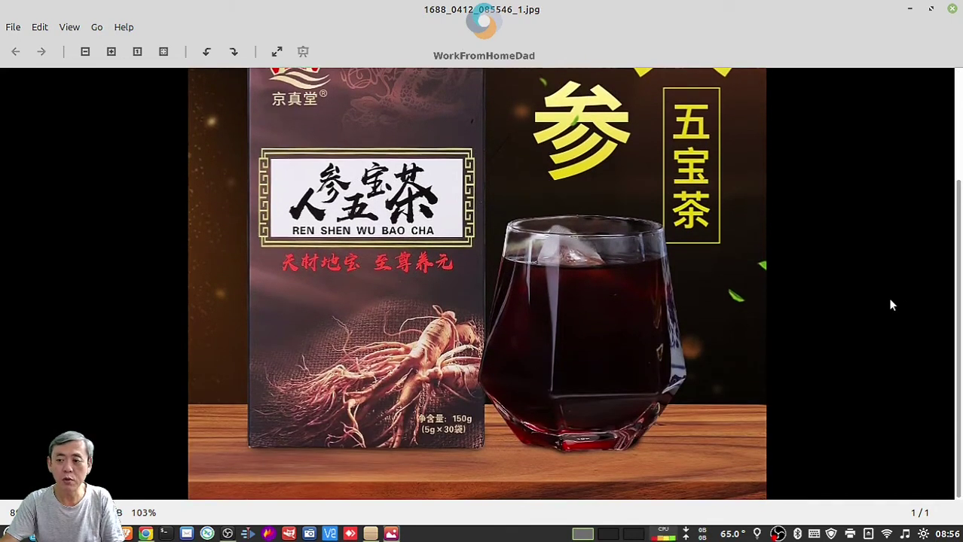
left_click_drag(866, 184, 866, 384)
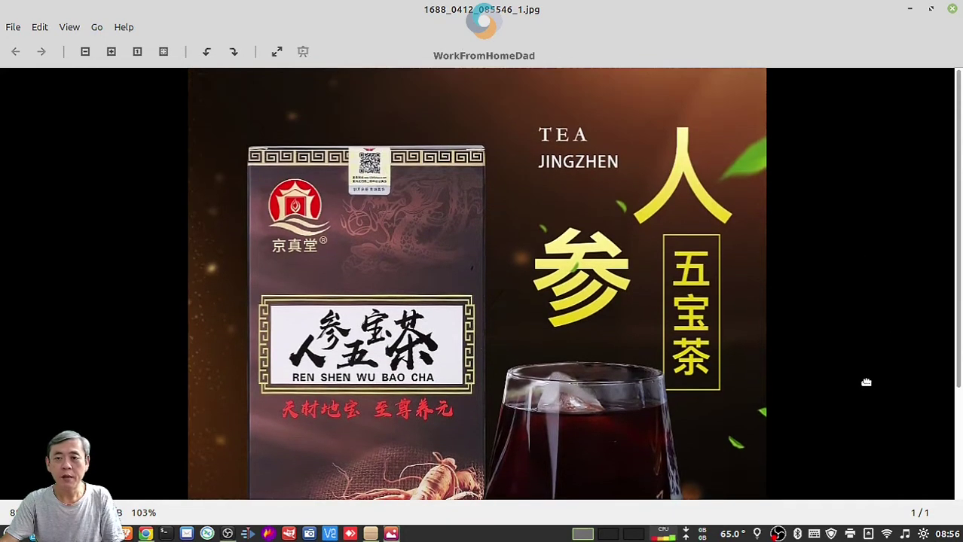
- Close Xviewer and the archive manager, then select all 20 images in Seller+
left_click(953, 9)
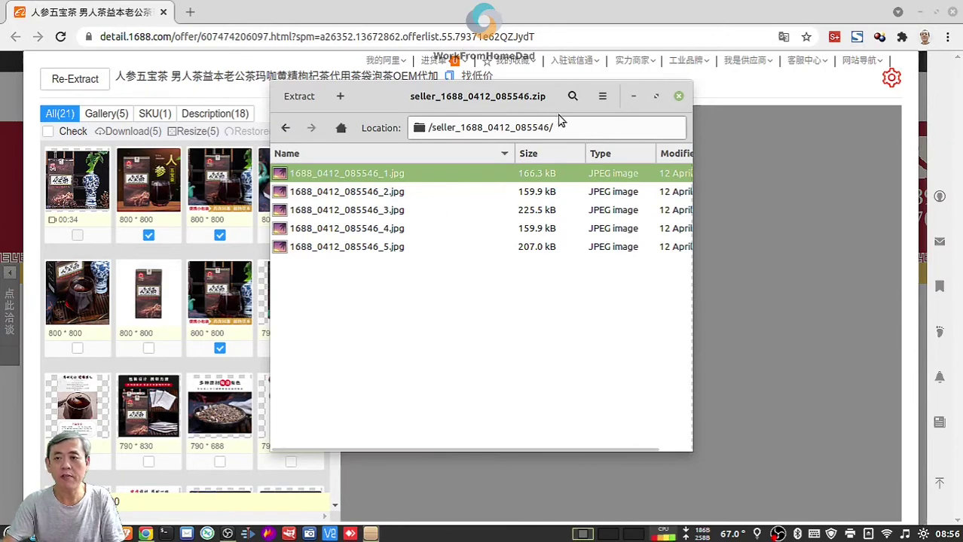
left_click(678, 96)
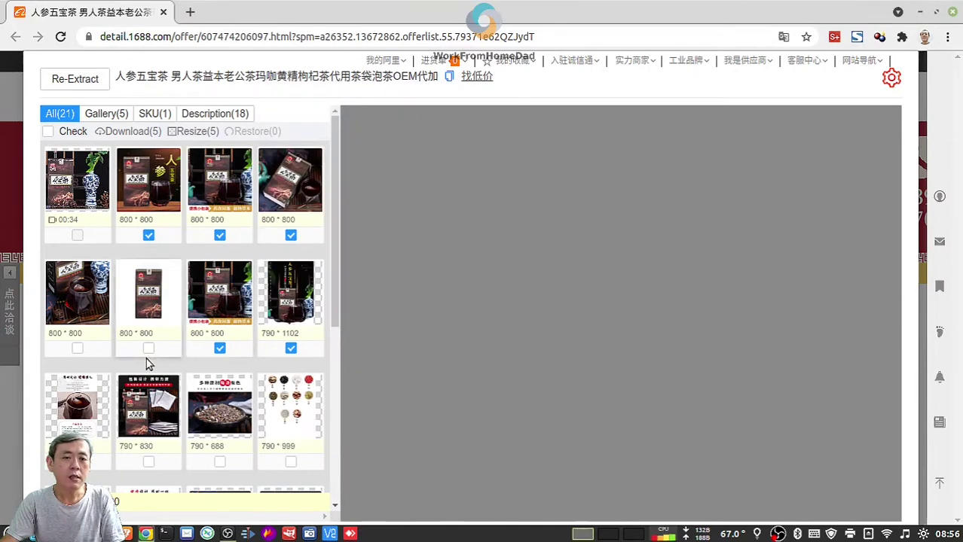
left_click(75, 132)
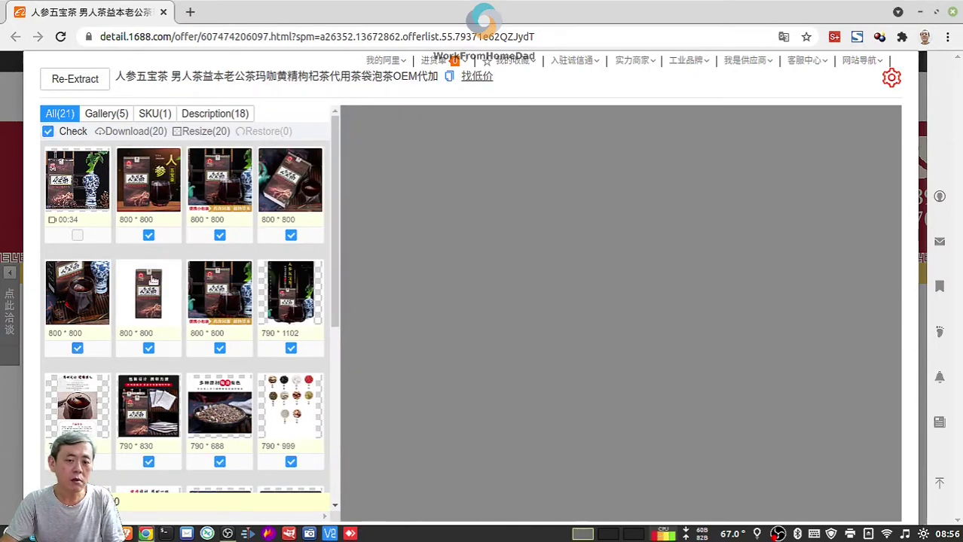
scroll(154, 285, "down", 3)
scroll(161, 299, "down", 2)
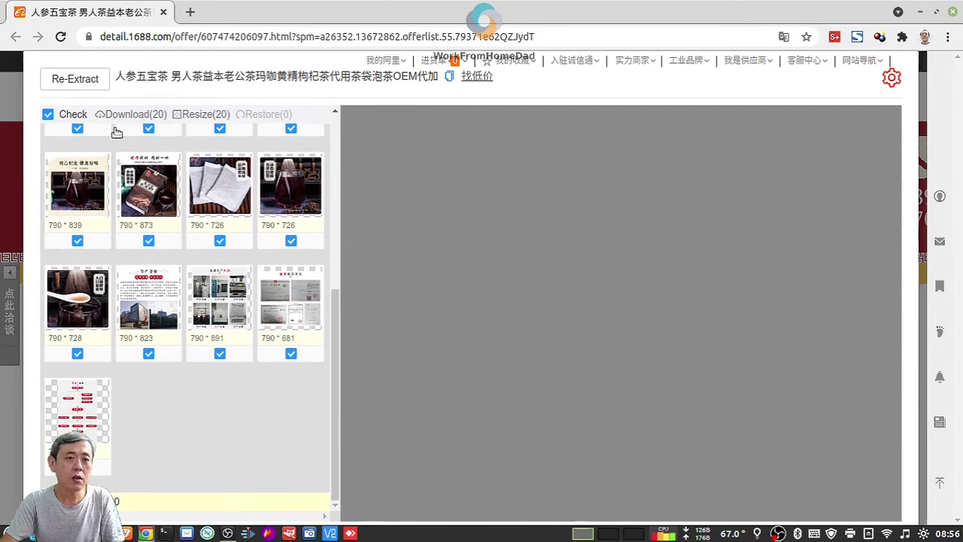
scroll(156, 304, "up", 2)
scroll(156, 304, "up", 3)
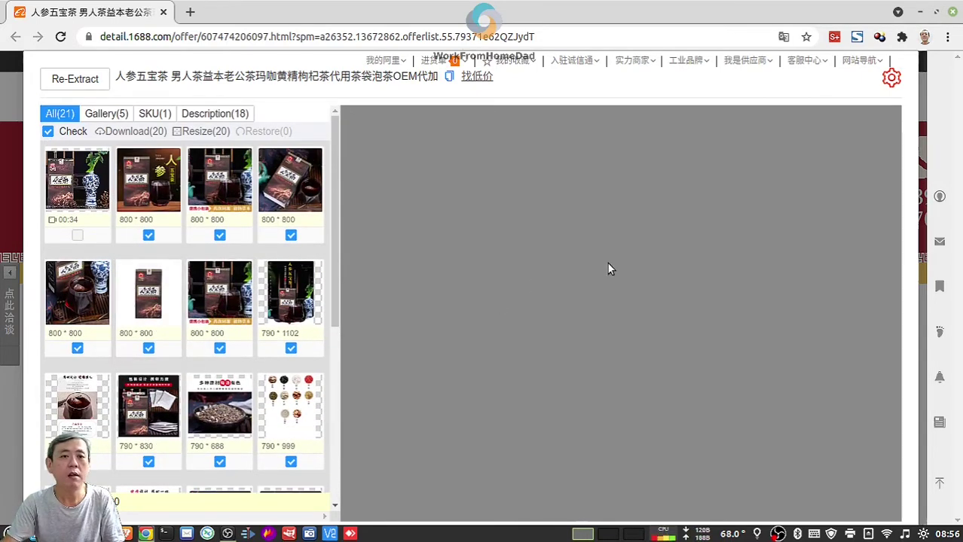
- Close the Seller+ overlay and play the 35-second product video from the main image
left_click(11, 221)
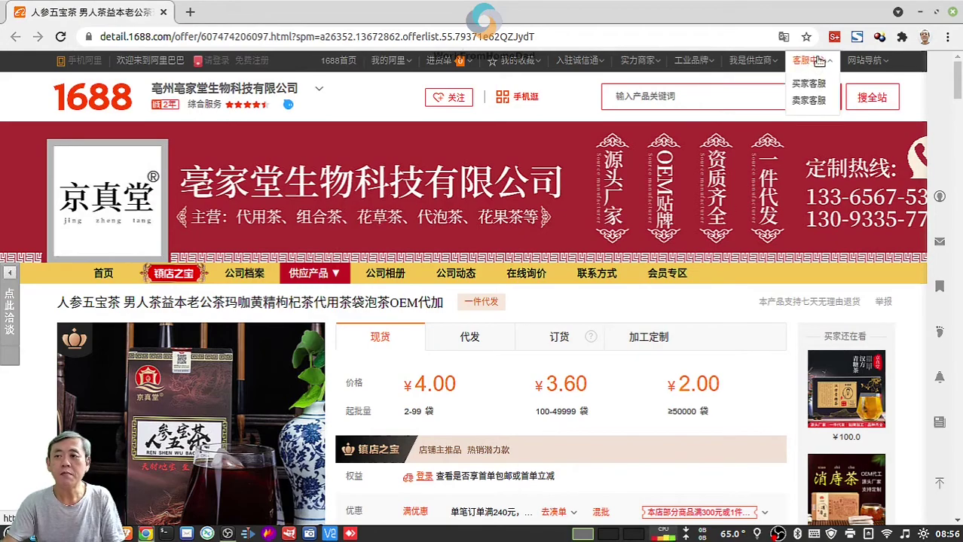
scroll(101, 327, "down", 1)
scroll(101, 327, "down", 1)
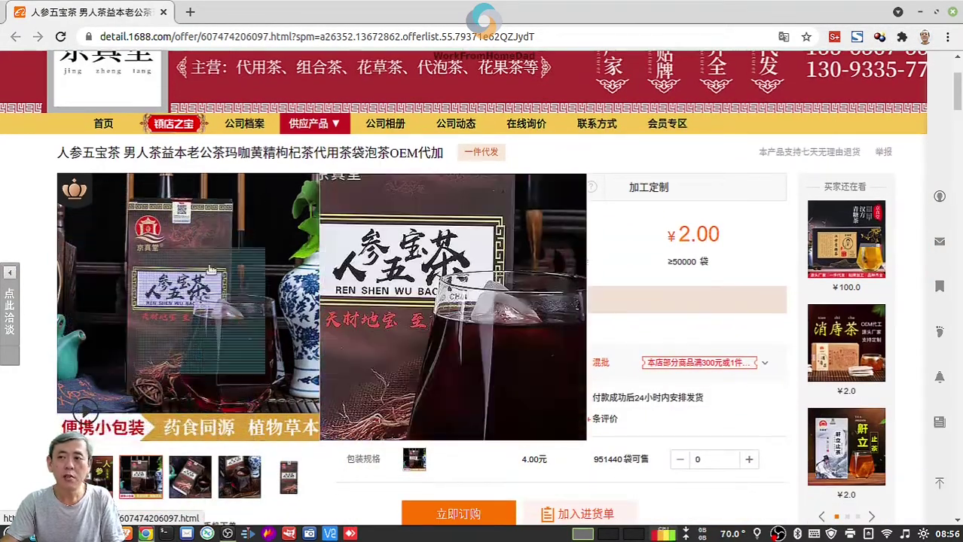
left_click(86, 412)
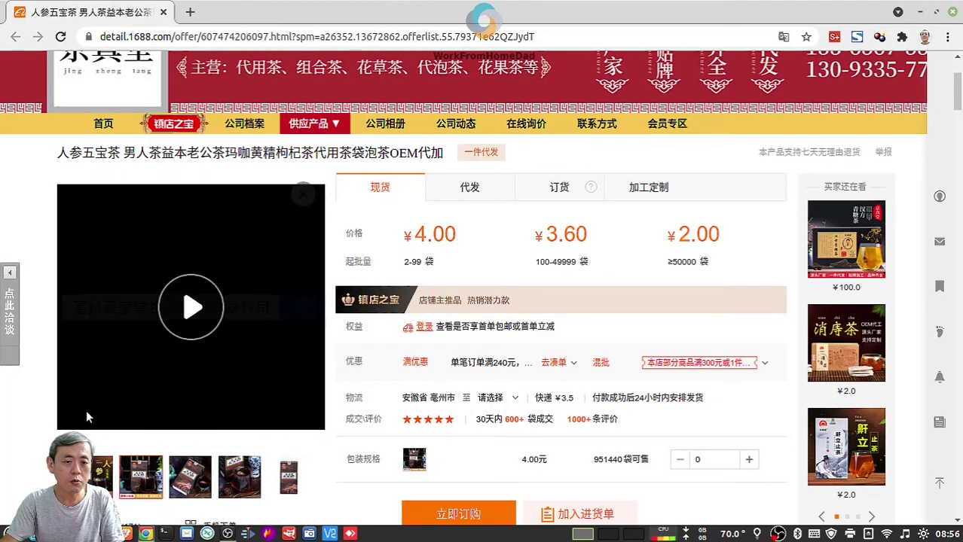
left_click(189, 314)
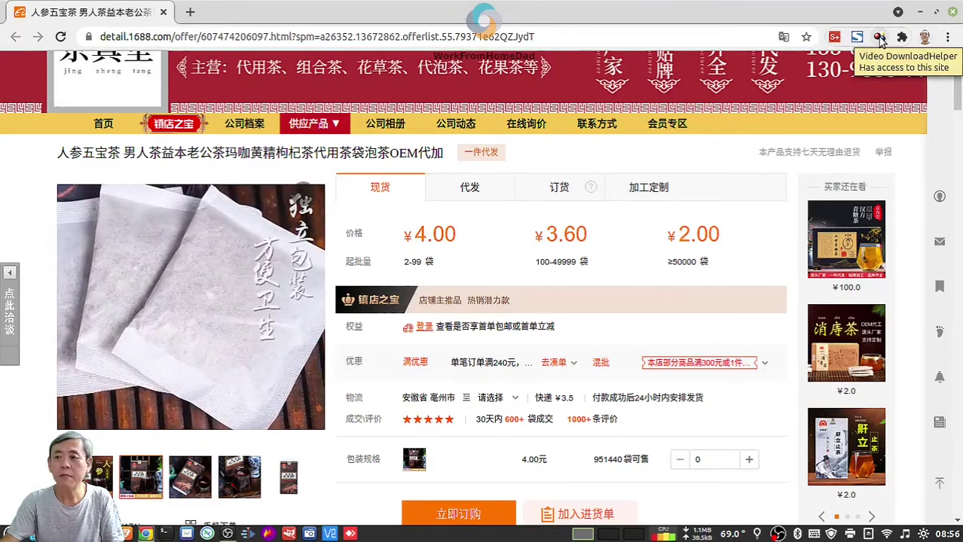
- Download the listing's first MP4 with Video DownloadHelper, letting the browser handle the download
left_click(878, 36)
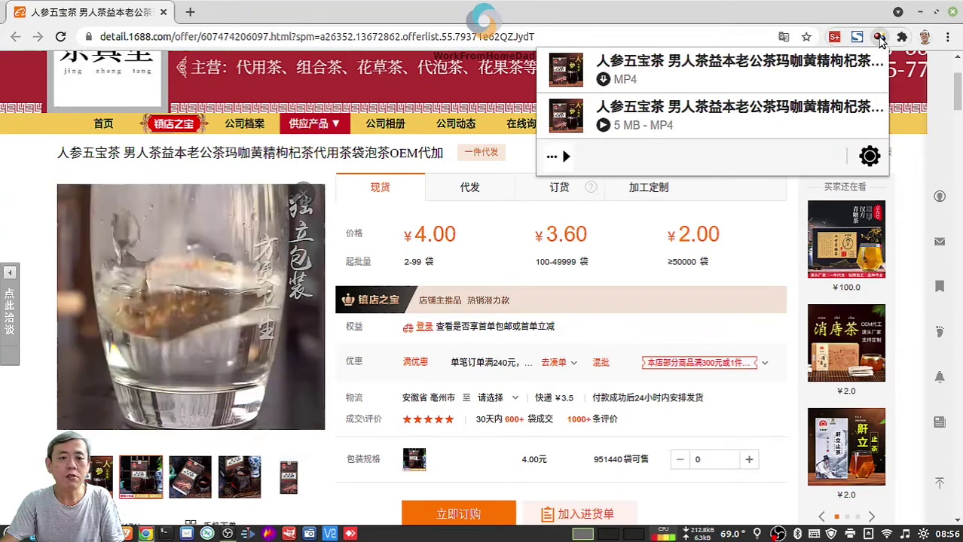
mouse_move(721, 70)
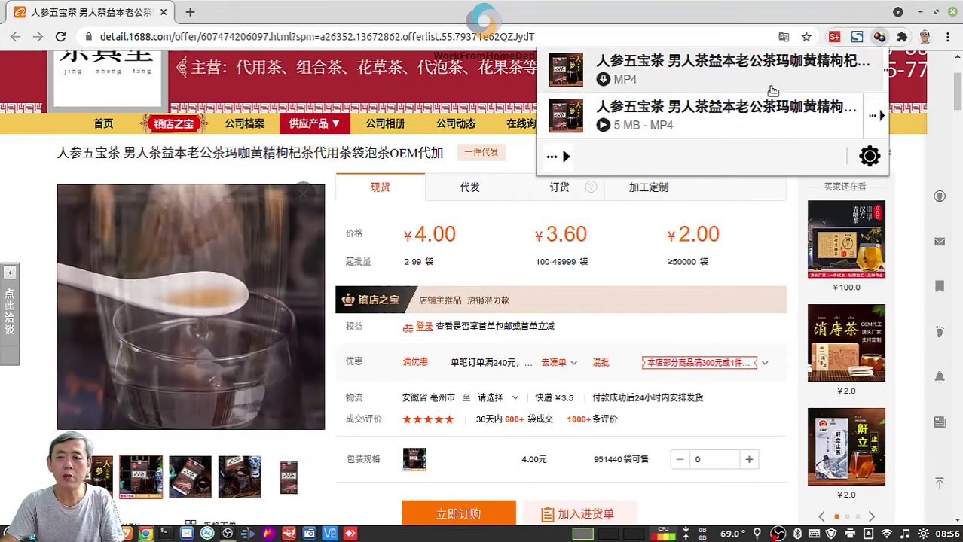
left_click(720, 80)
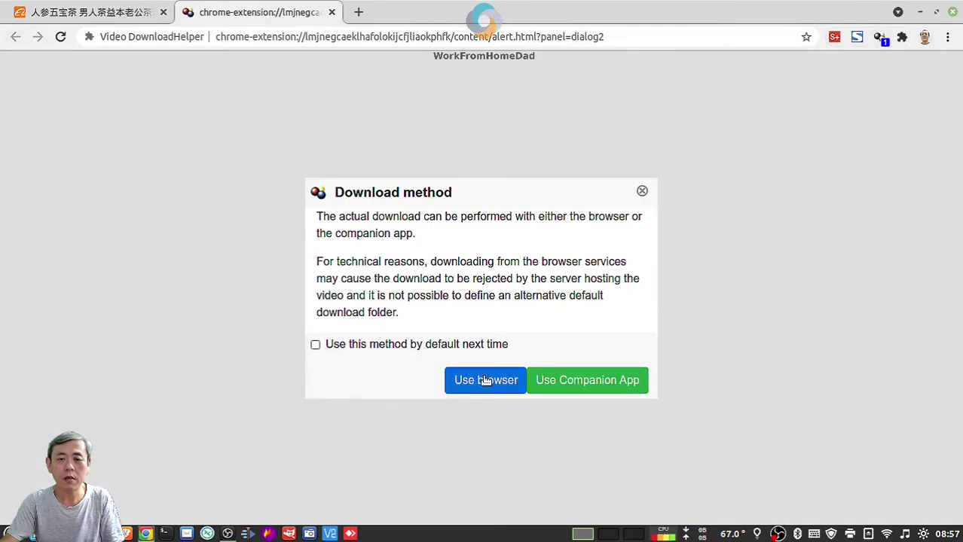
left_click(486, 380)
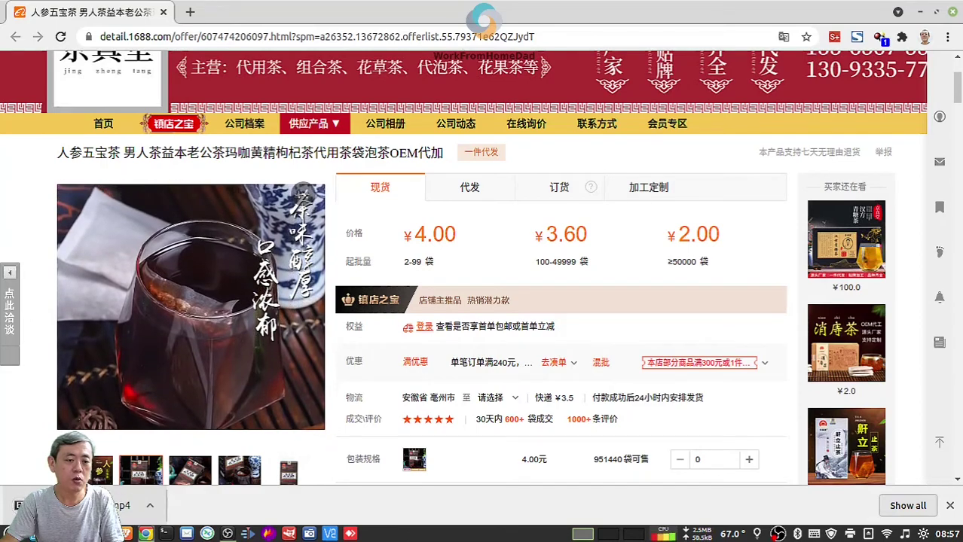
- Preview the downloaded MP4, then close the player to return to the tea listing
left_click(144, 506)
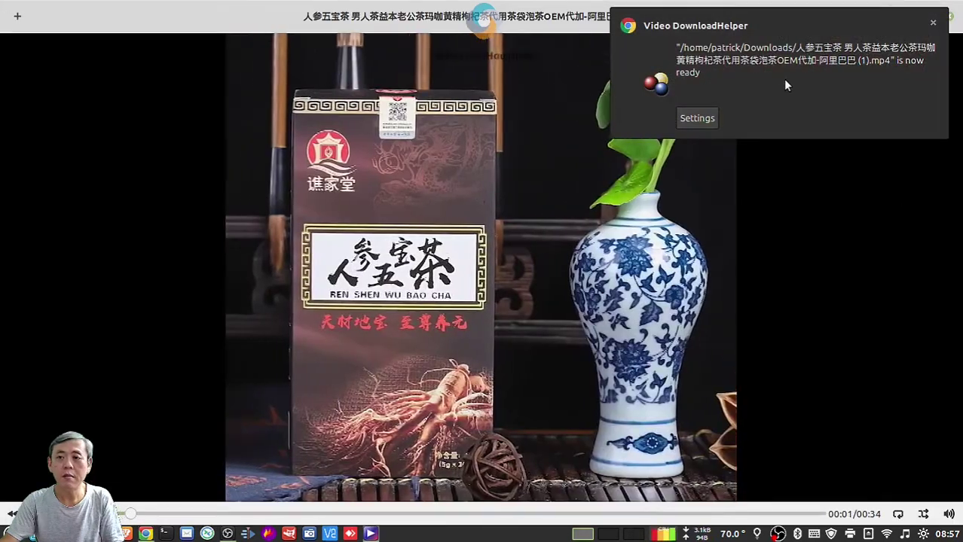
left_click(783, 78)
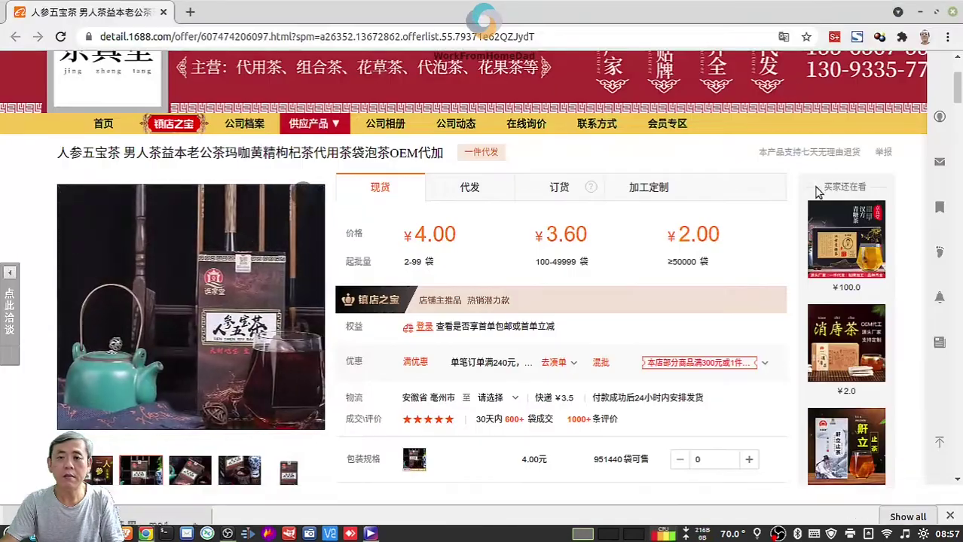
key("alt+Tab")
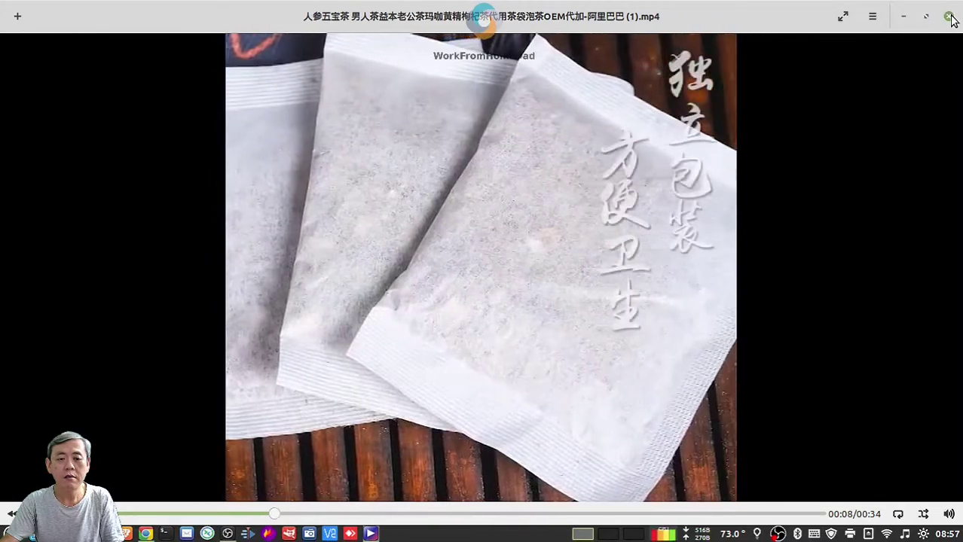
left_click(949, 17)
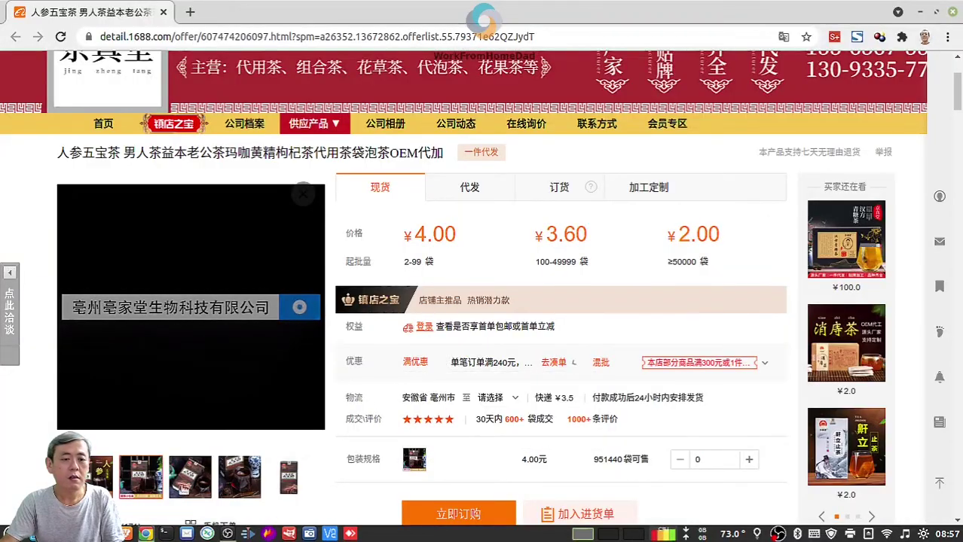
- Scroll the 1688 ginseng tea listing back to the top and open the profile switcher
scroll(844, 346, "down", 1)
scroll(845, 346, "up", 2)
scroll(844, 347, "up", 1)
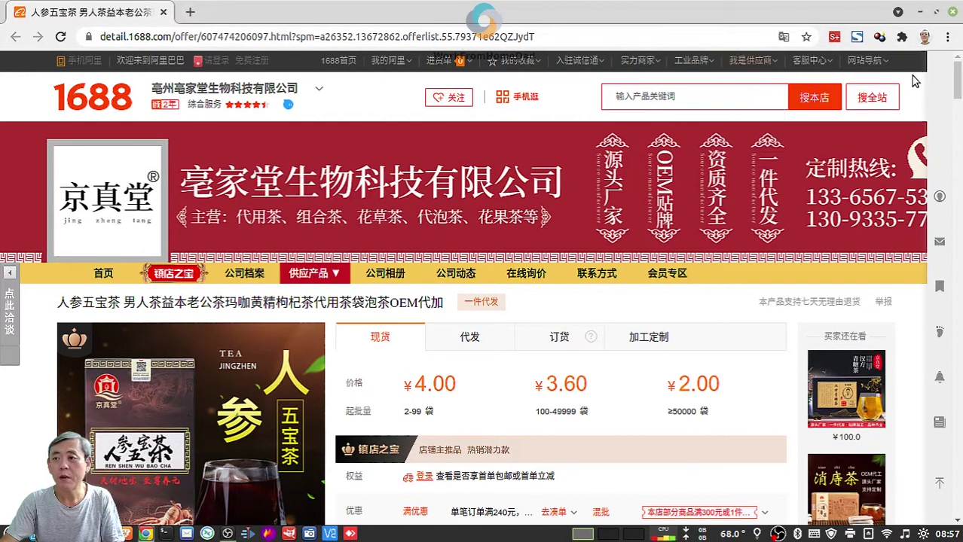
left_click(925, 37)
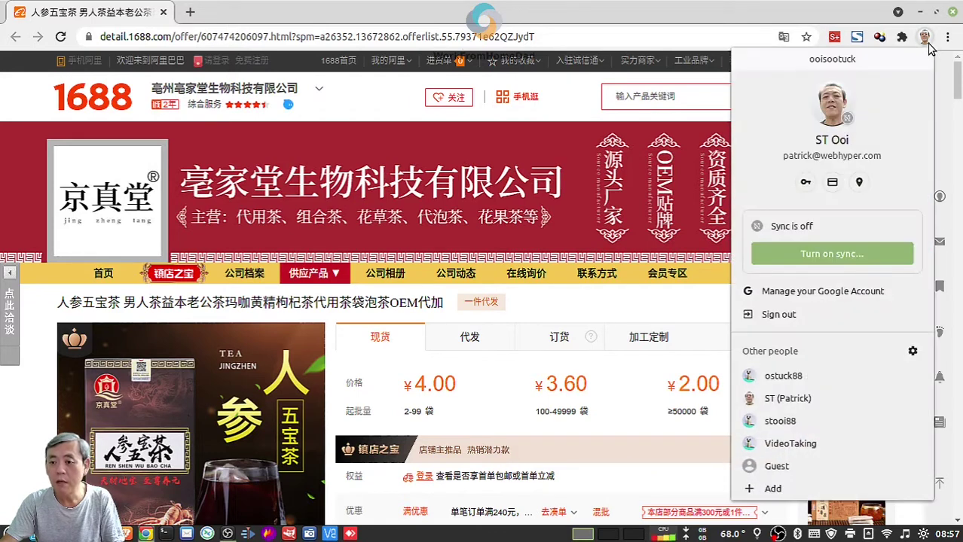
- In another browser profile, search 'seller+' and add the Seller+ extension to Chrome
left_click(790, 444)
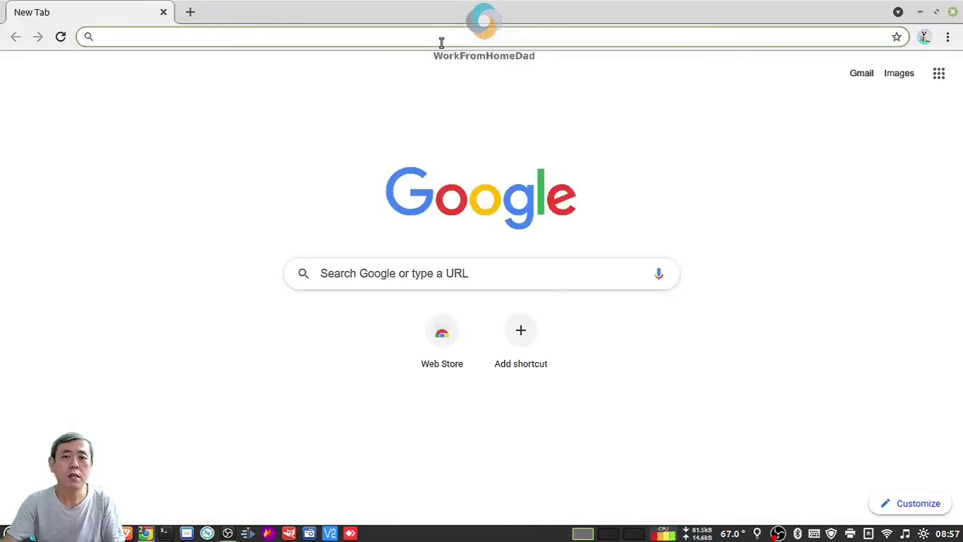
type("sell")
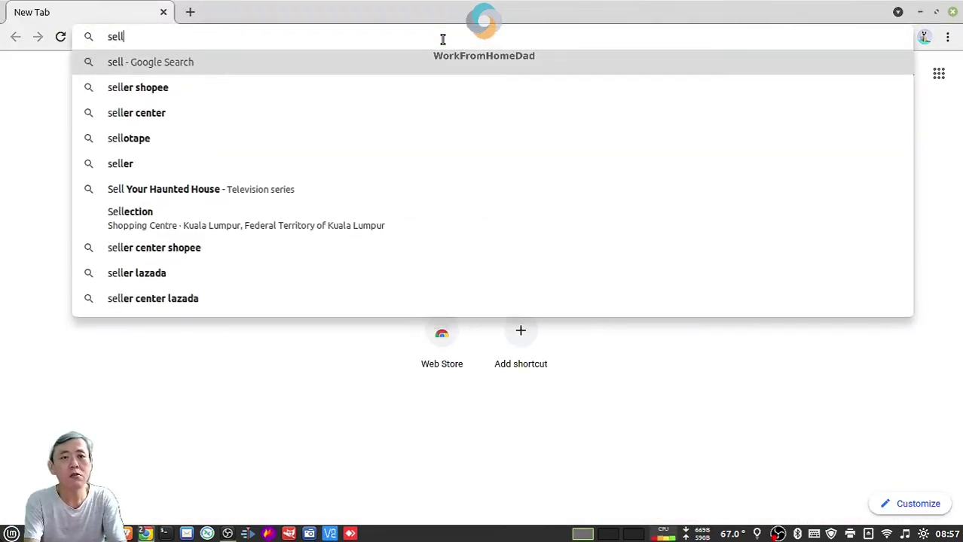
type("er+")
key("Return")
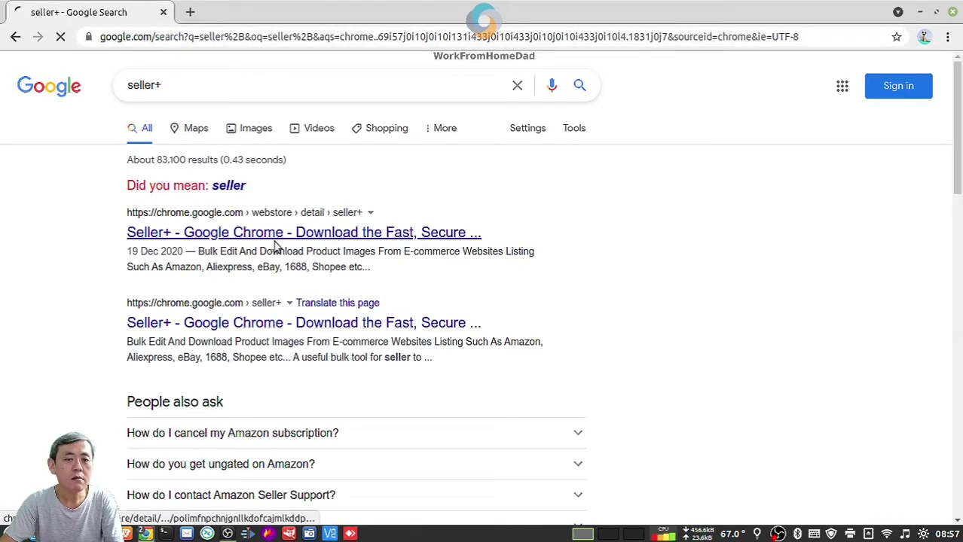
left_click(219, 235)
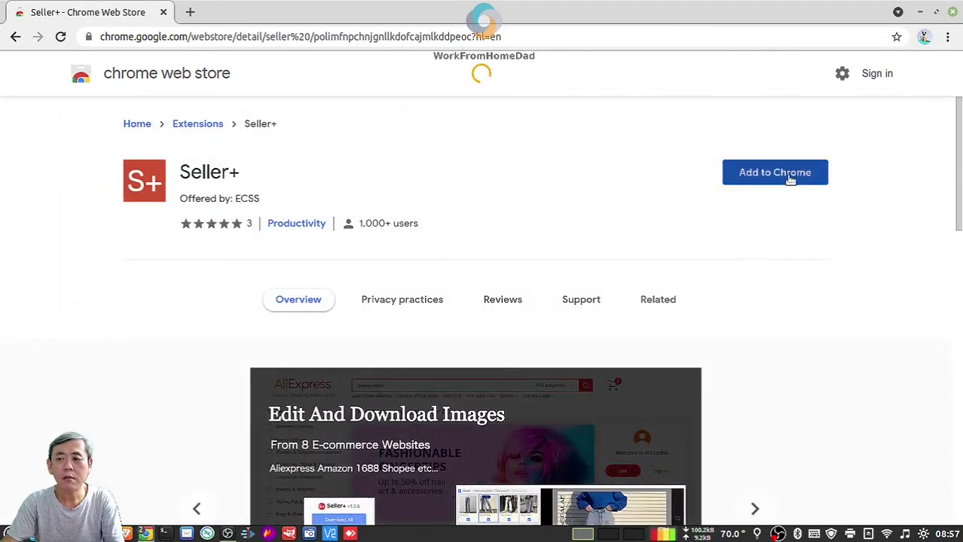
left_click(790, 175)
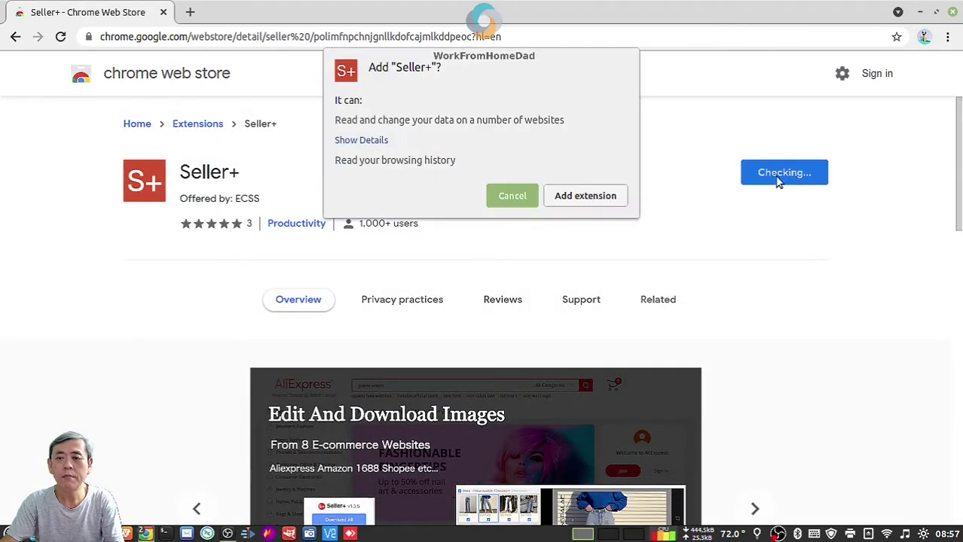
left_click(587, 197)
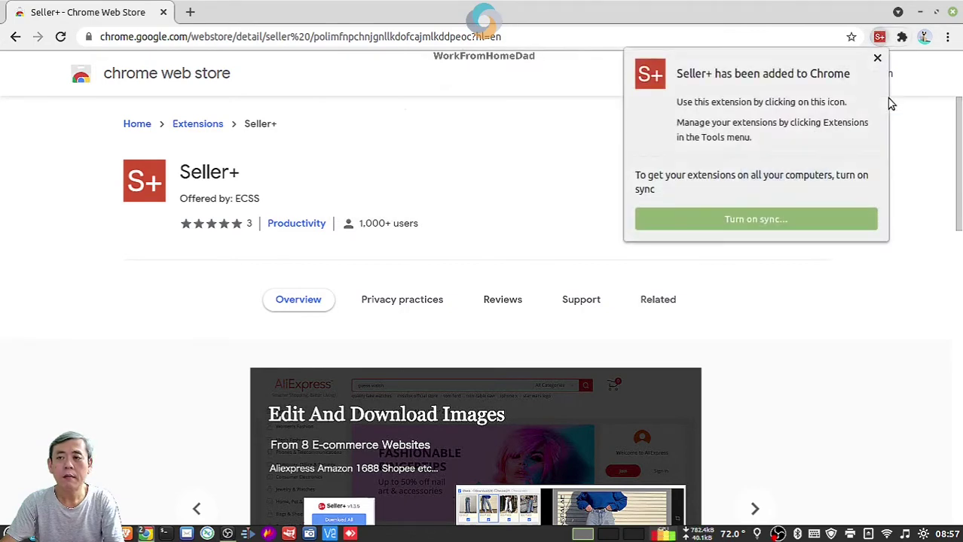
- Pin Seller+ to the toolbar from the Extensions menu
left_click(909, 168)
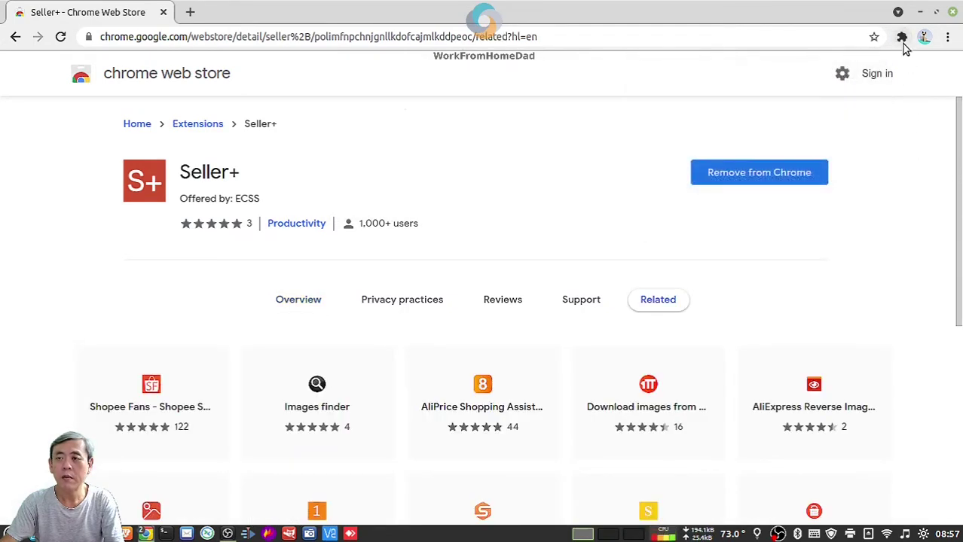
left_click(902, 38)
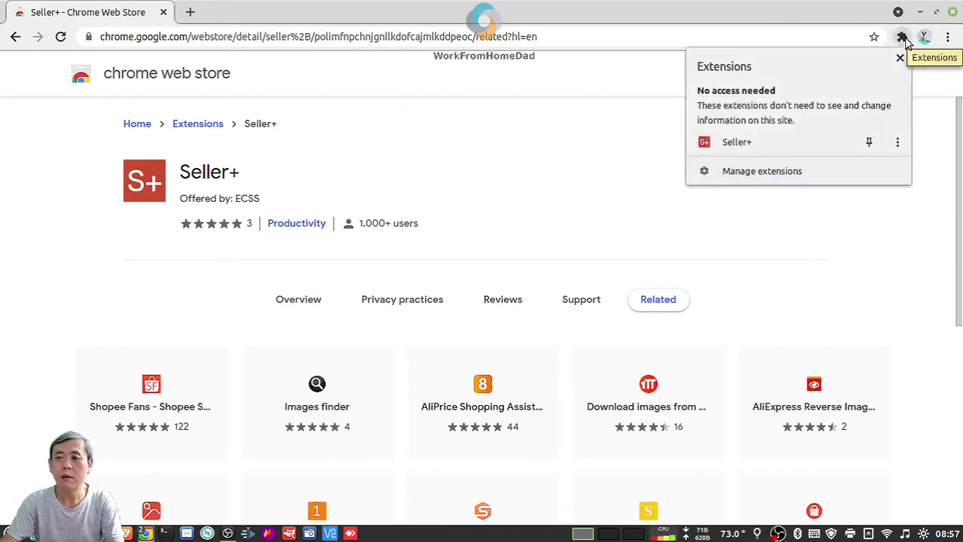
left_click(870, 143)
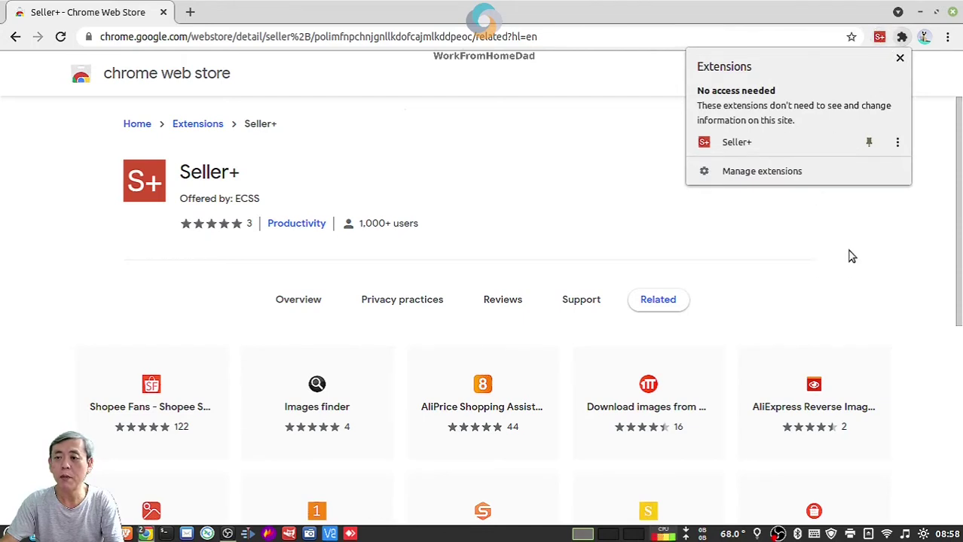
left_click(858, 218)
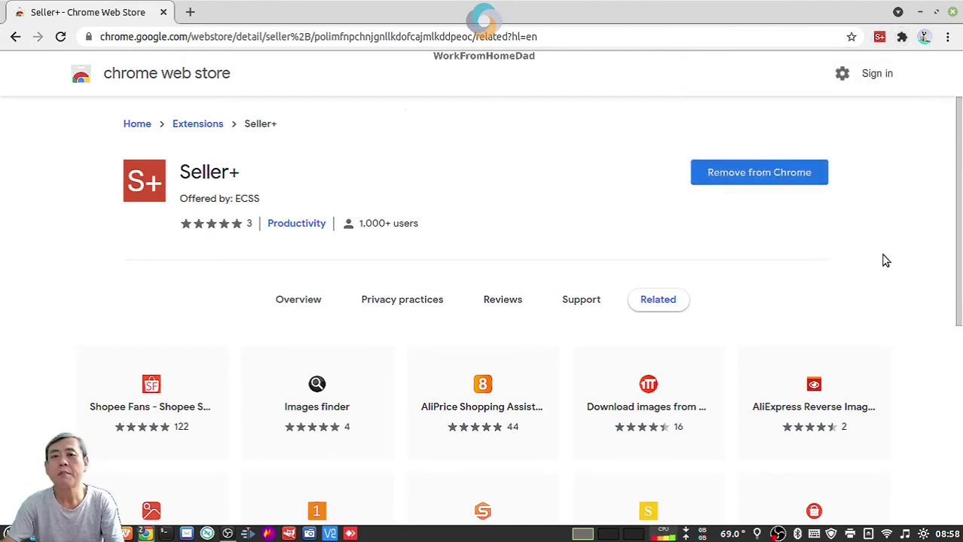
left_click(190, 12)
- Search 'fireshot' and add the FireShot extension from its Web Store listing
left_click(164, 12)
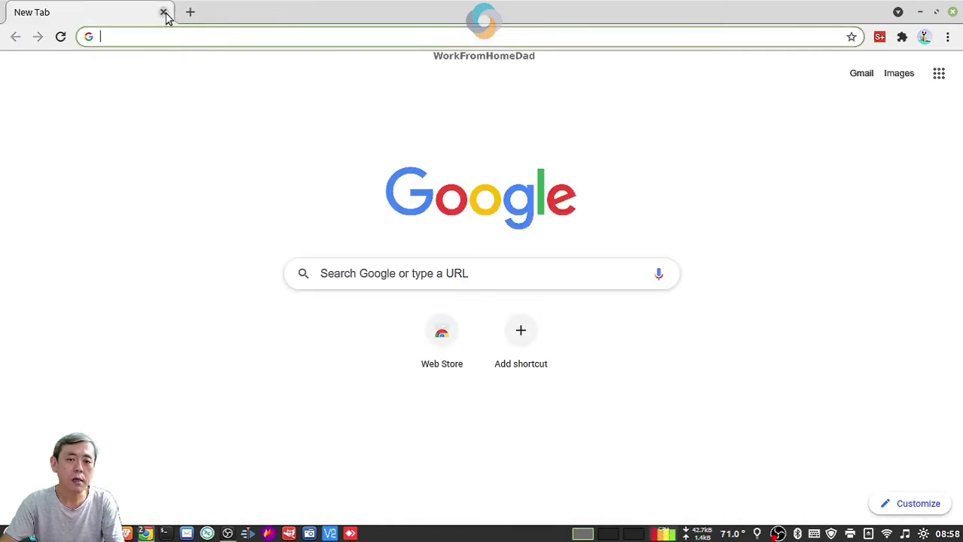
type("fireshot")
key("Return")
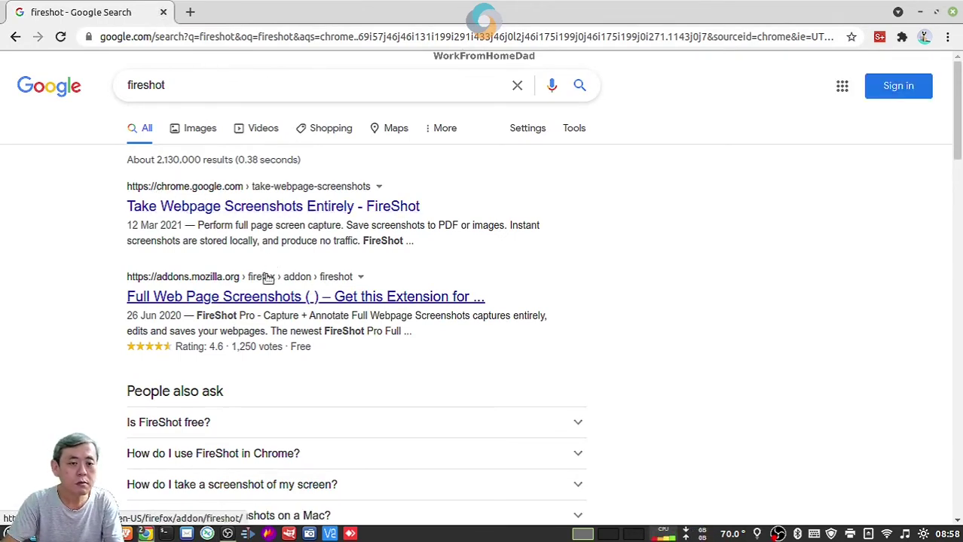
left_click(312, 209)
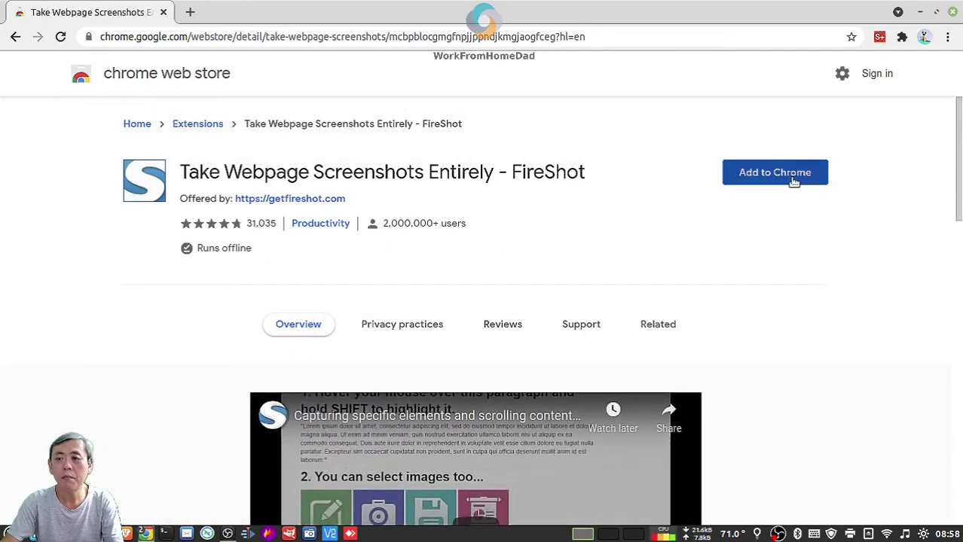
left_click(793, 182)
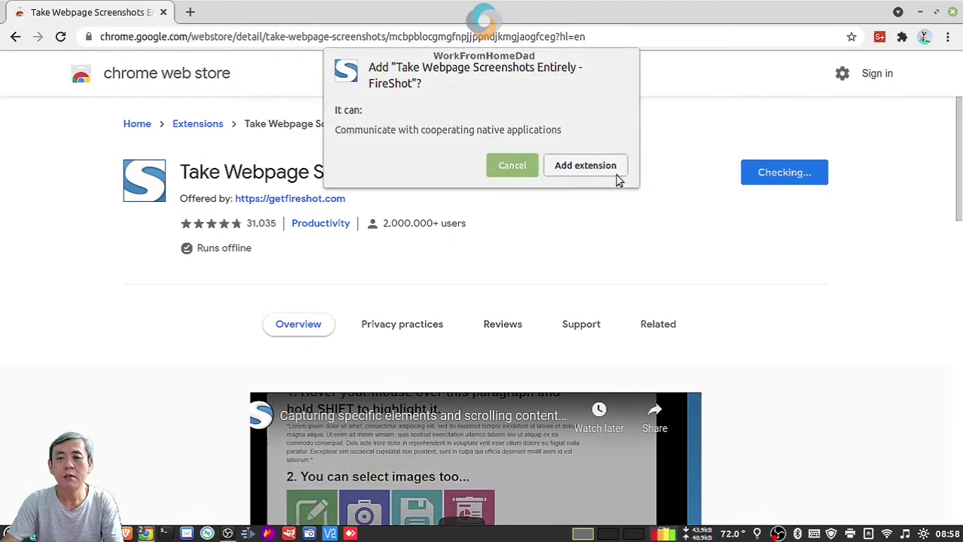
left_click(615, 170)
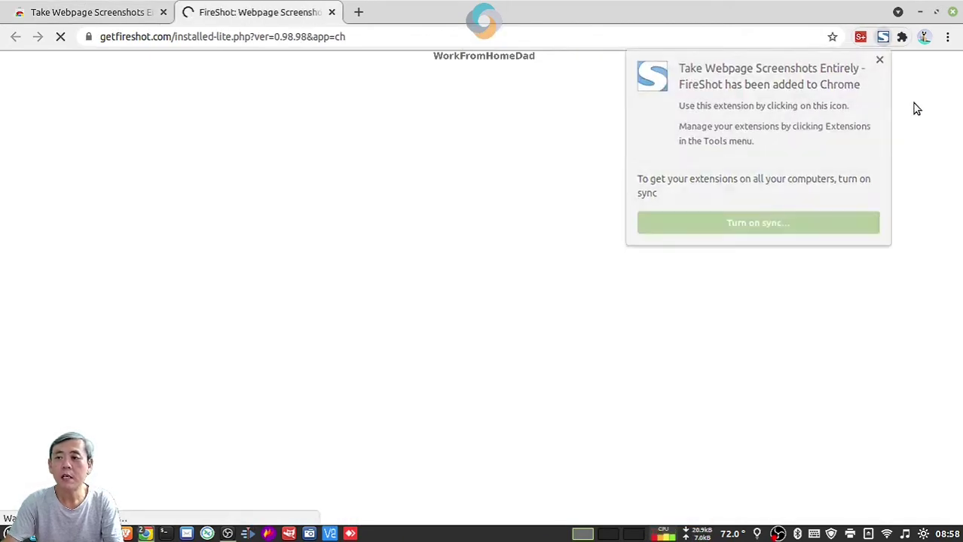
- Pin FireShot to the toolbar from the Extensions menu
left_click(907, 42)
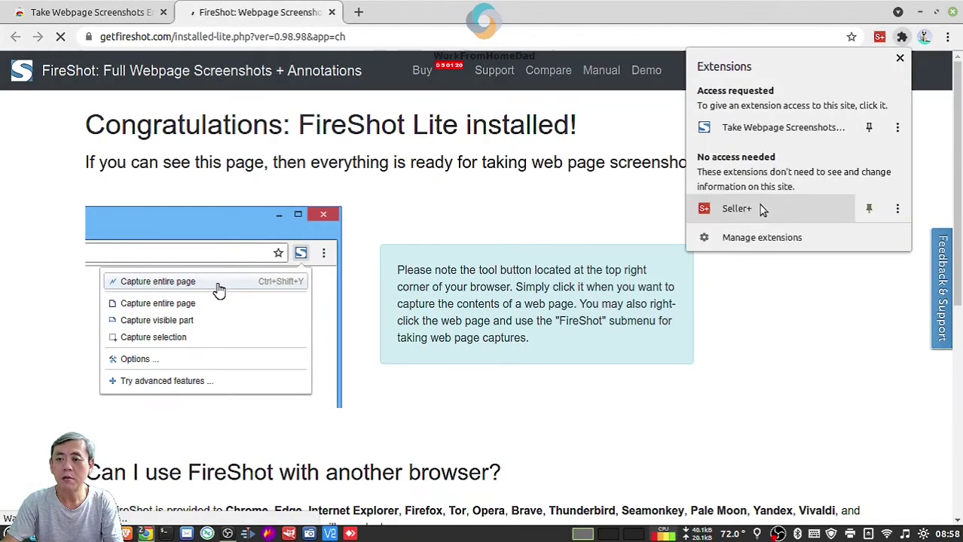
left_click(868, 128)
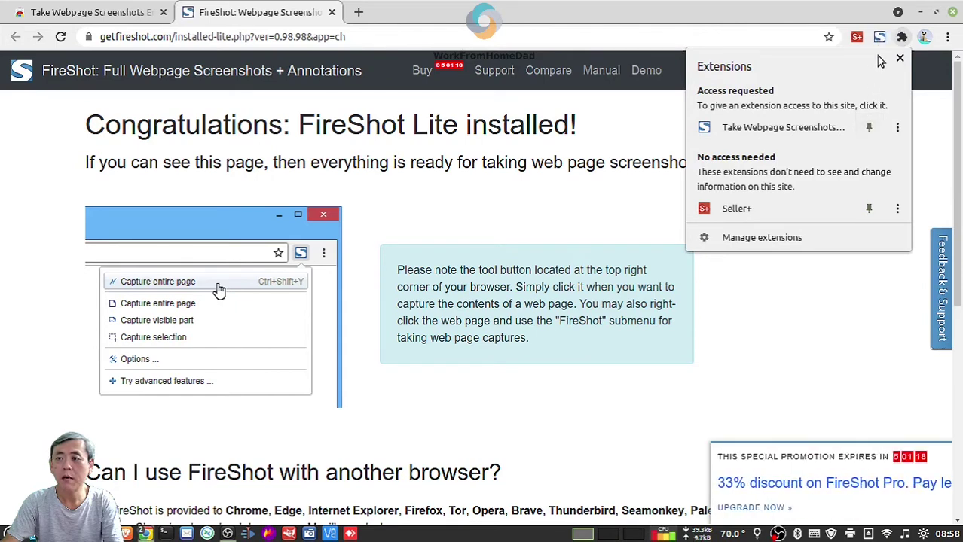
left_click(831, 311)
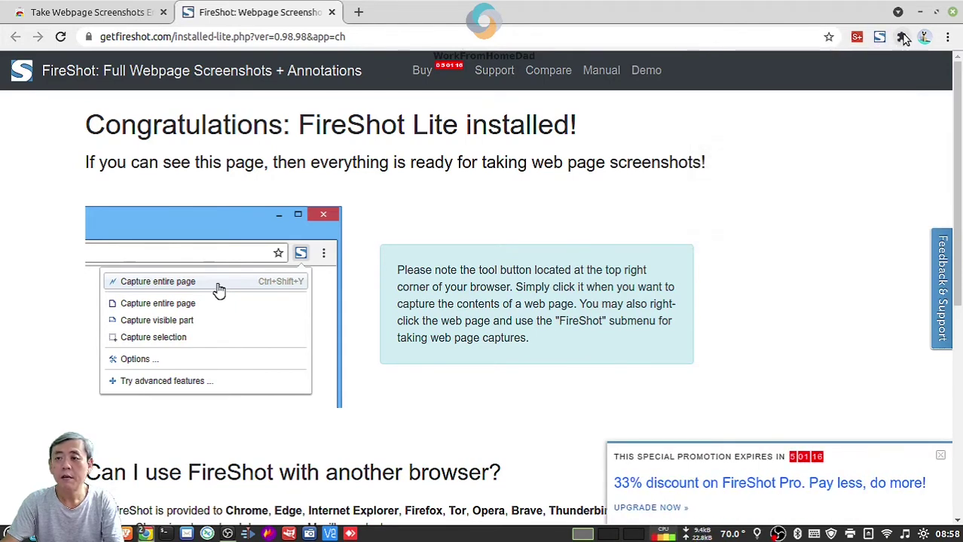
- Search for Video DownloadHelper and add it to Chrome from its Web Store listing
left_click(331, 12)
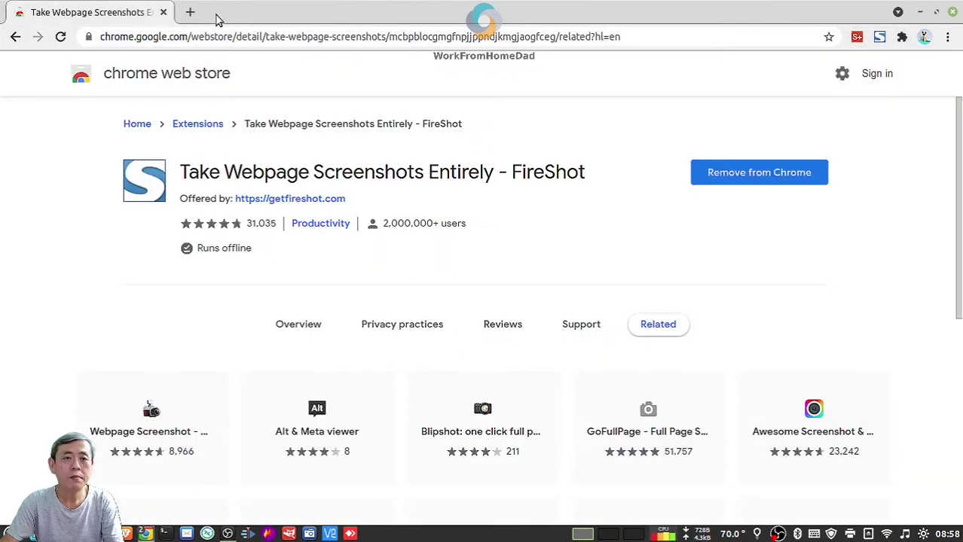
left_click(191, 13)
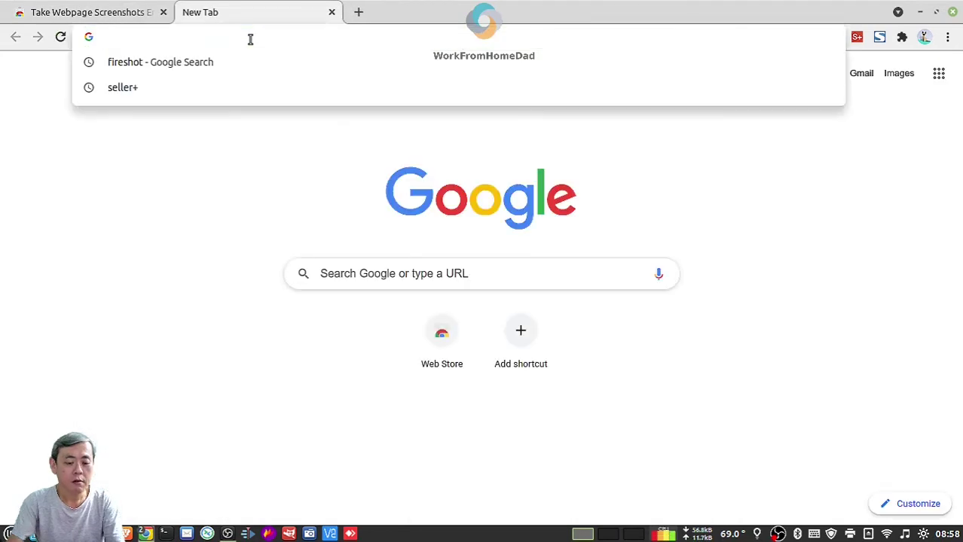
type("video down")
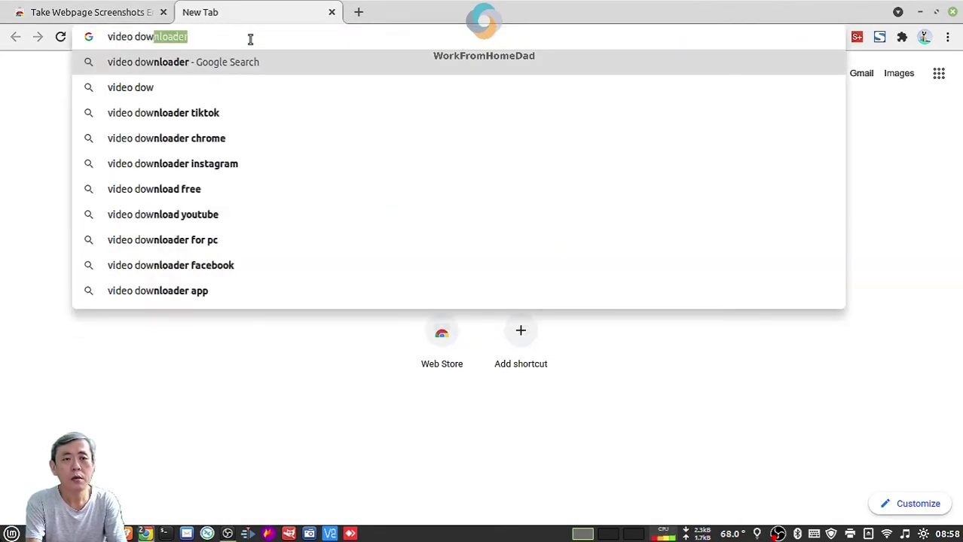
type("loadehel")
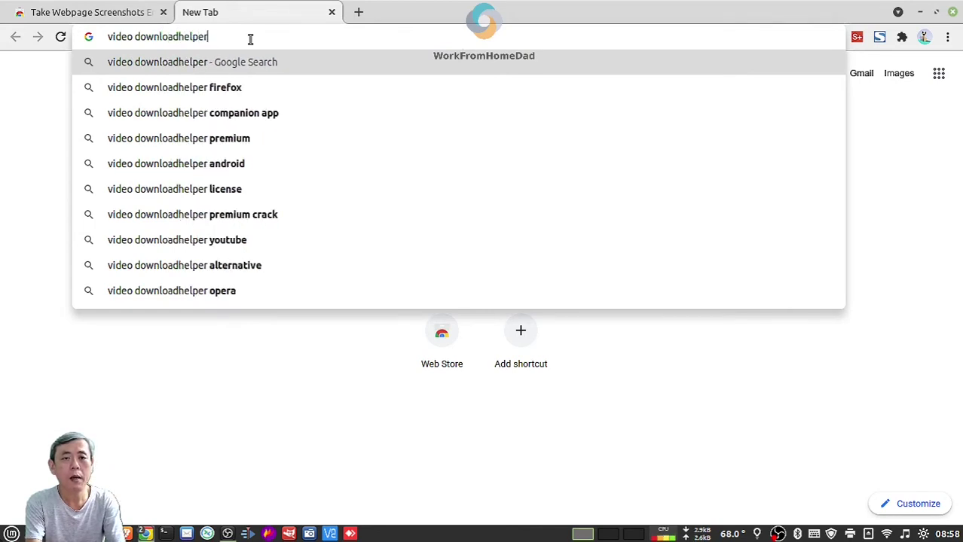
type("per")
key("Return")
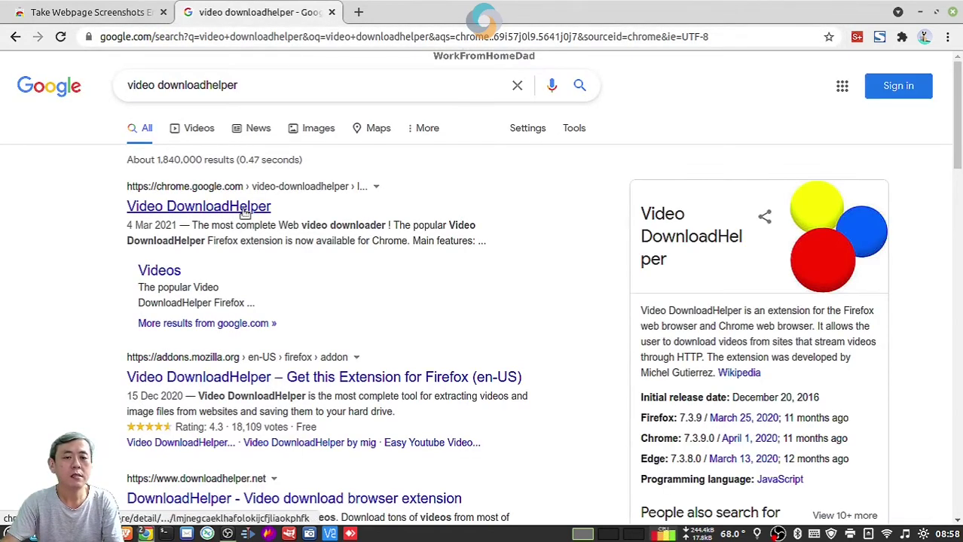
left_click(197, 215)
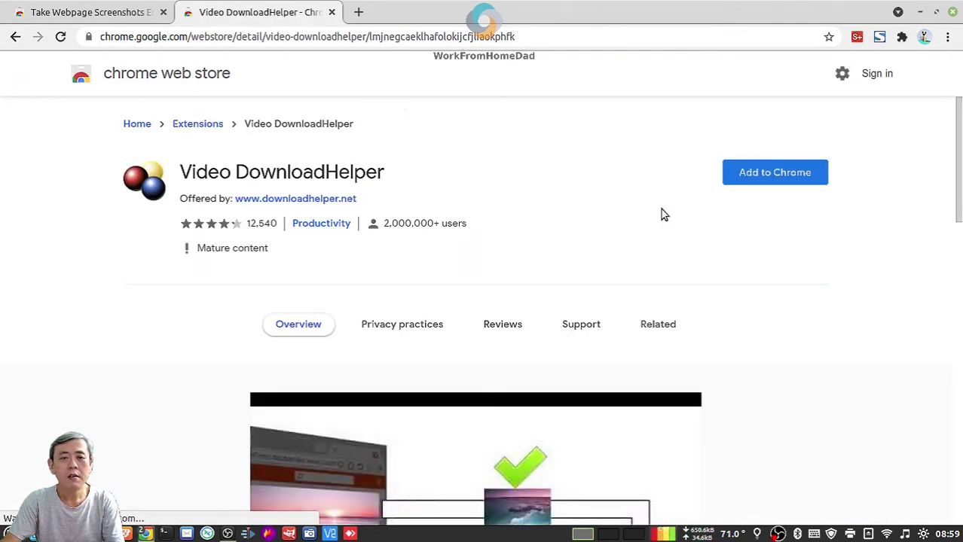
left_click(780, 174)
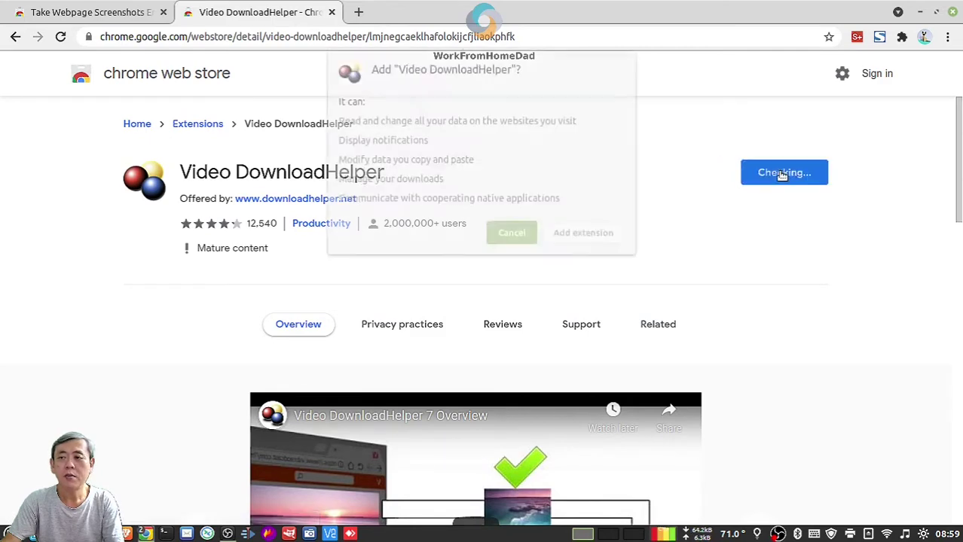
left_click(604, 242)
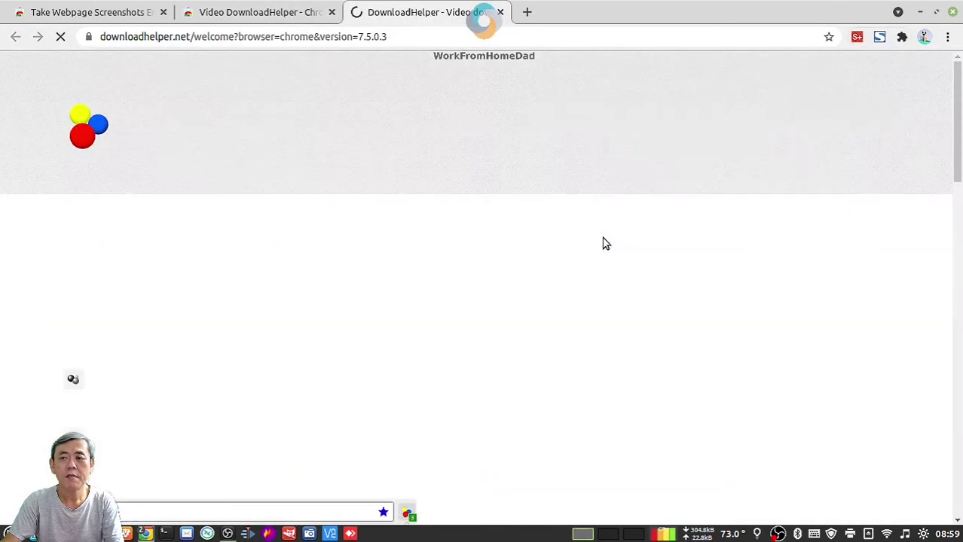
- Close the Video DownloadHelper welcome page and pin the extension to the toolbar
left_click(500, 12)
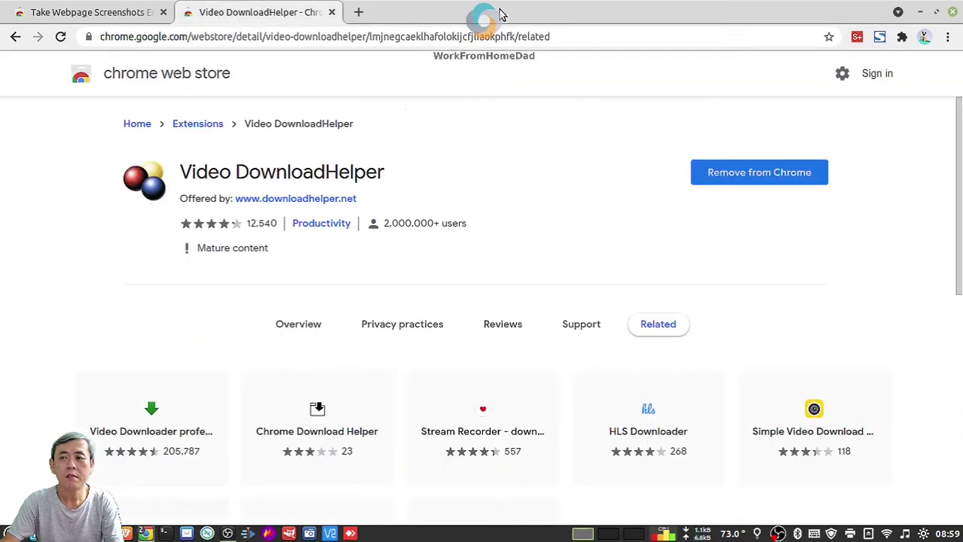
left_click(902, 37)
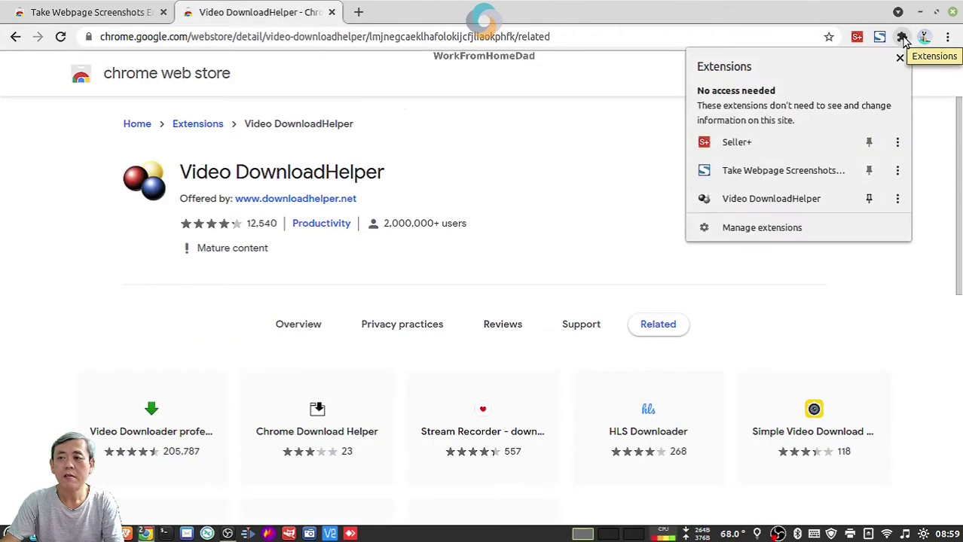
left_click(868, 199)
left_click(851, 292)
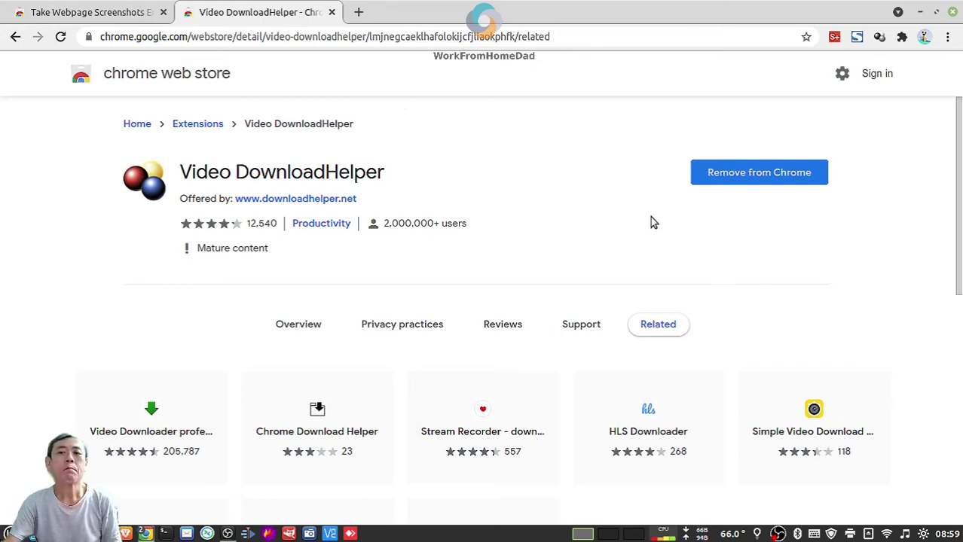
- Close the Video DownloadHelper and FireShot store tabs, leaving only a new tab
left_click(331, 12)
left_click(190, 12)
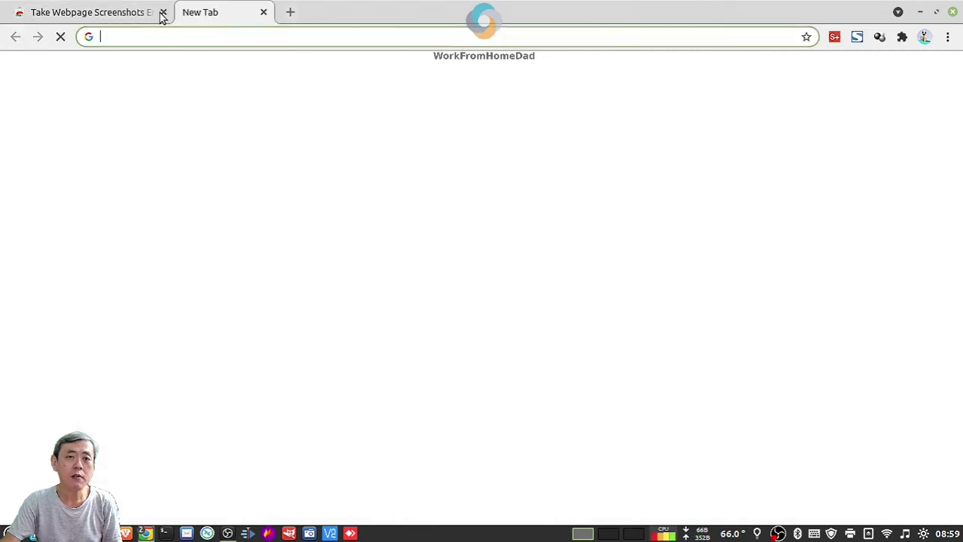
left_click(162, 12)
left_click(259, 168)
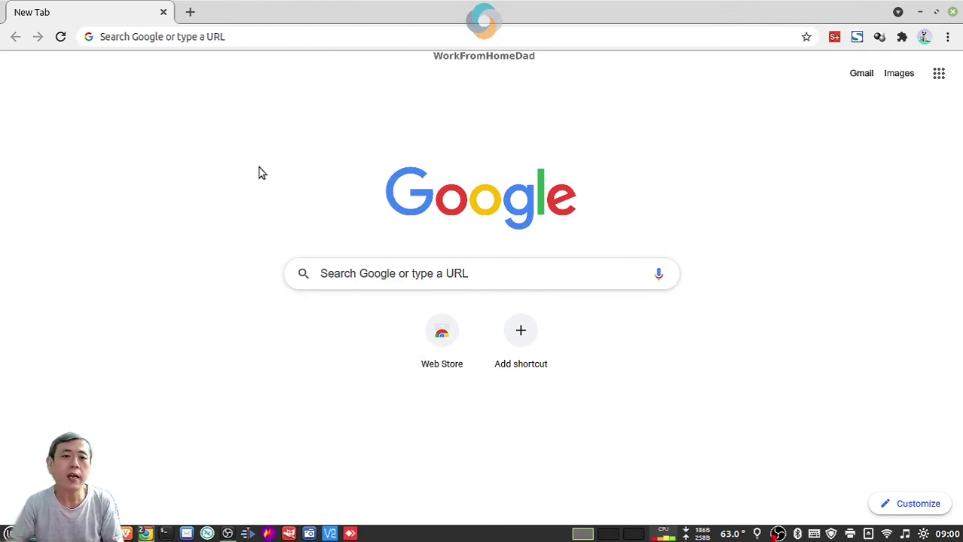
- Search 'dark mode' and add the Dark Reader extension from its store listing
left_click(319, 36)
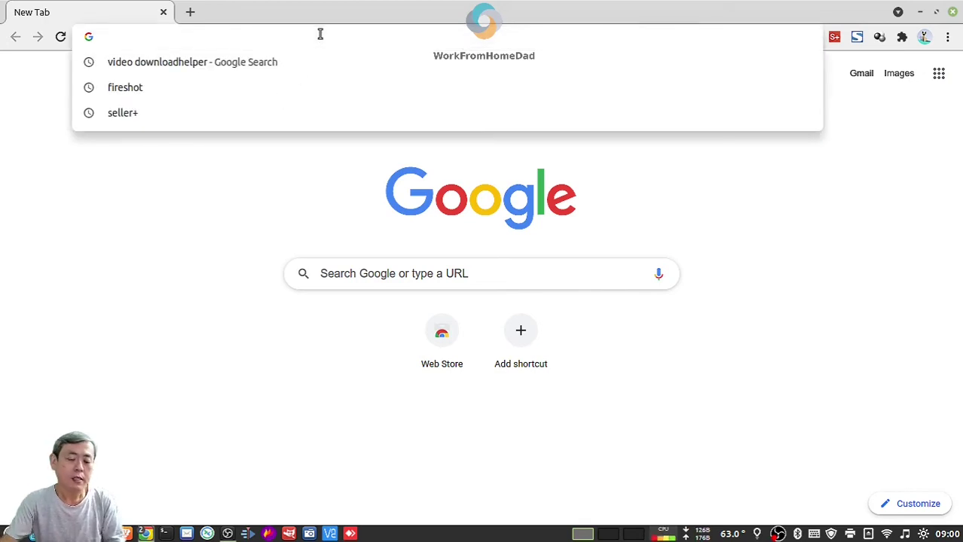
type("dark mode")
key("Return")
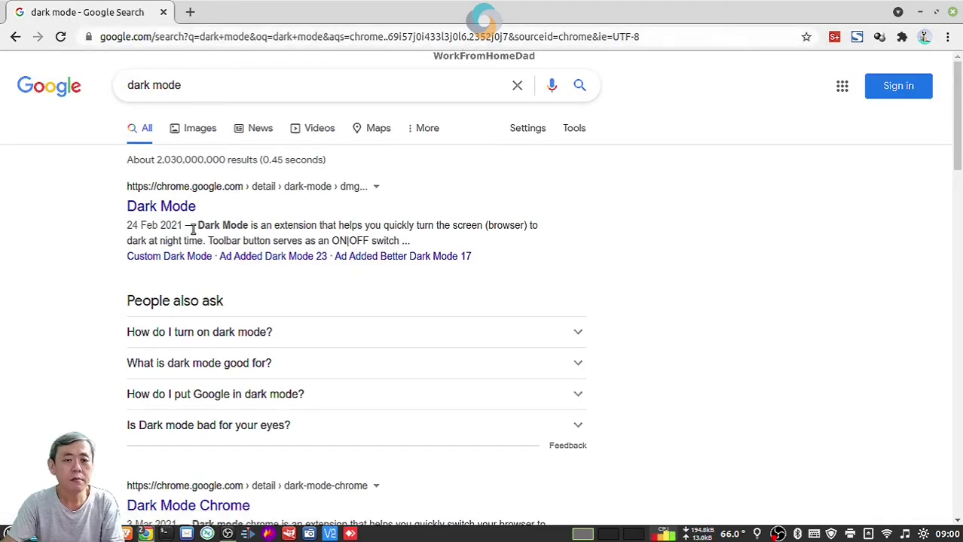
left_click(188, 207)
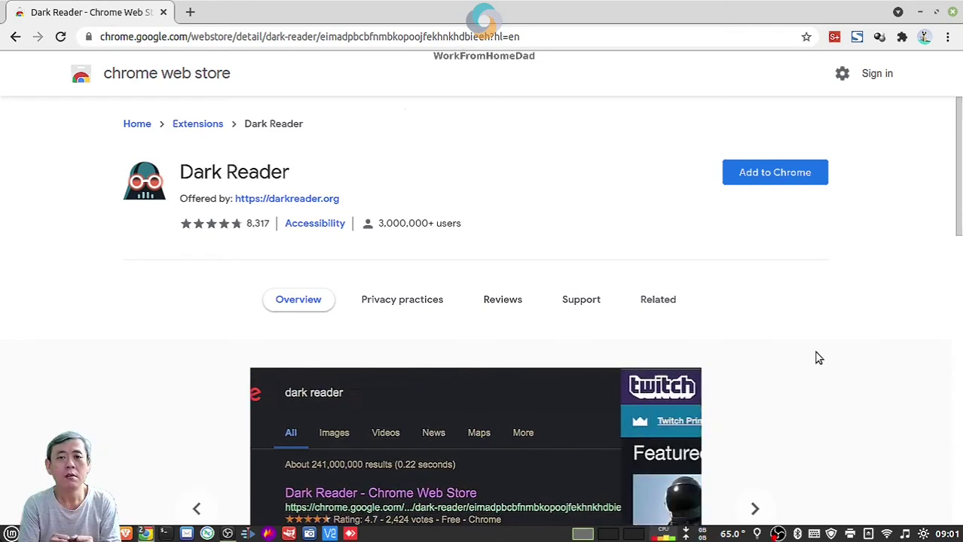
left_click(776, 177)
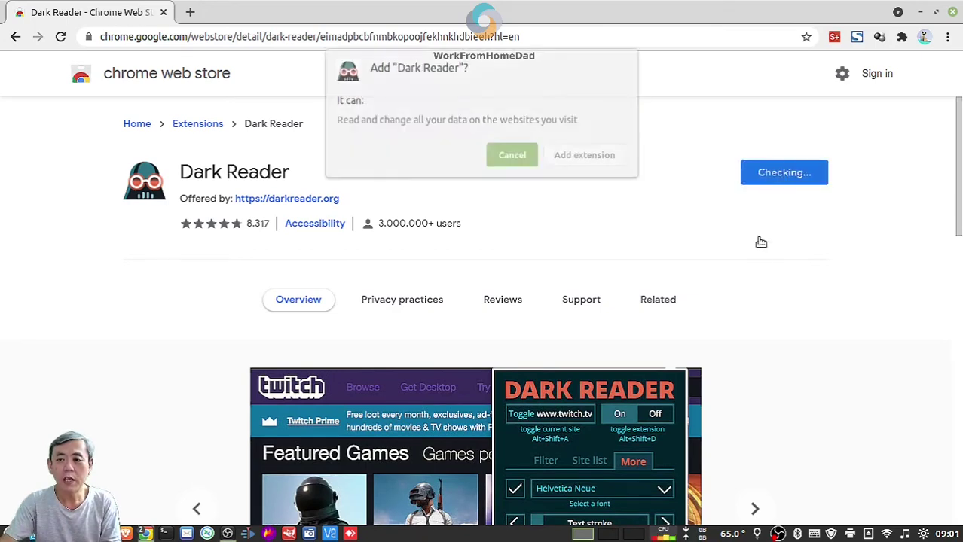
left_click(599, 159)
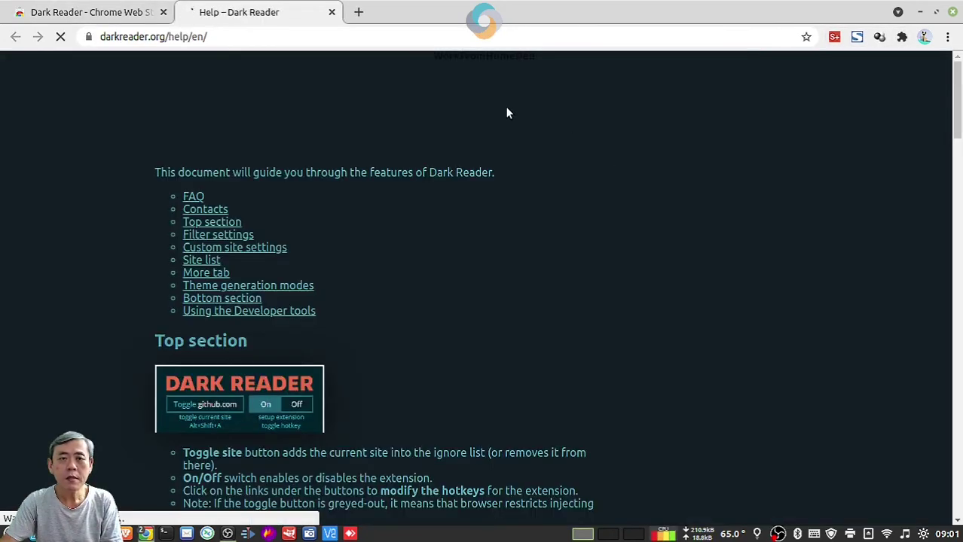
- Close the Dark Reader help tab and dismiss the New Yahoo Mail promotion on Yahoo Malaysia
left_click(332, 13)
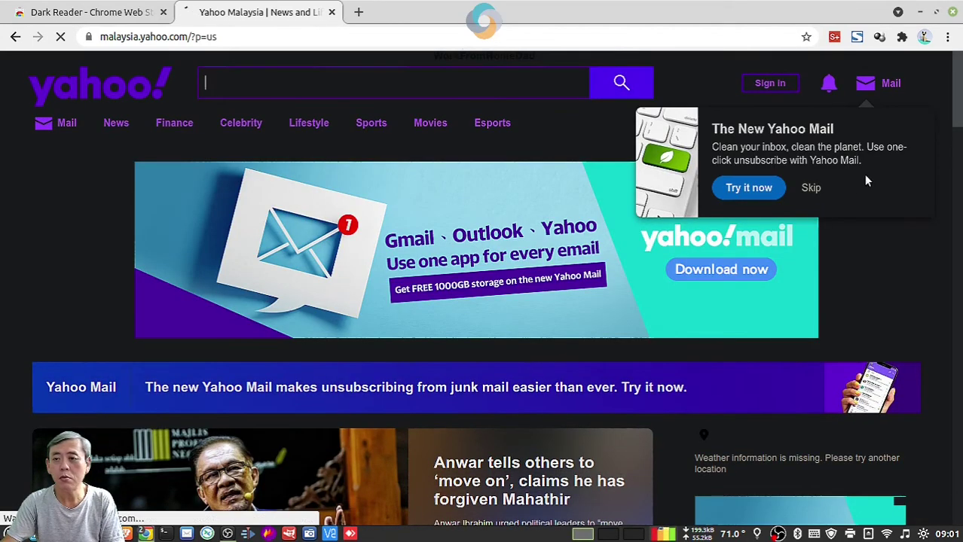
left_click(810, 188)
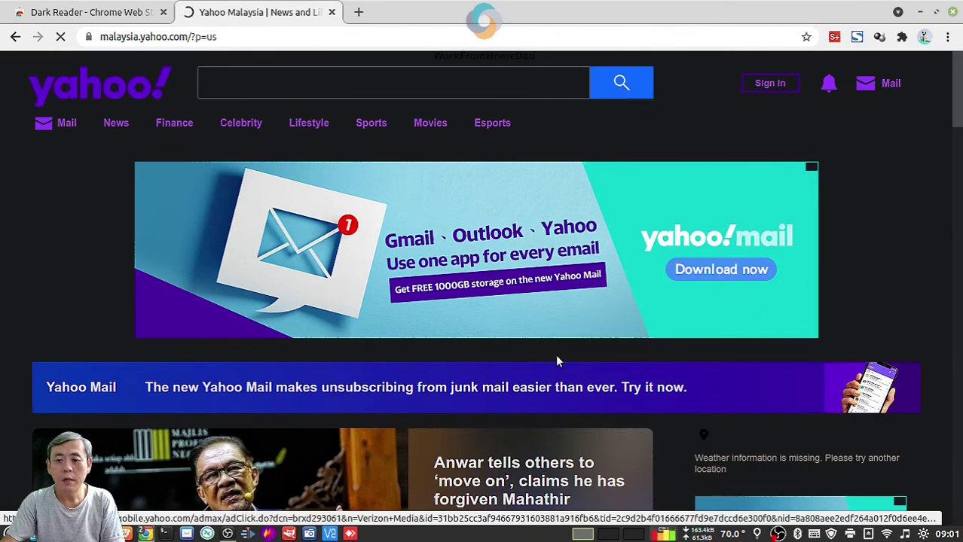
scroll(535, 336, "down", 3)
scroll(618, 287, "down", 3)
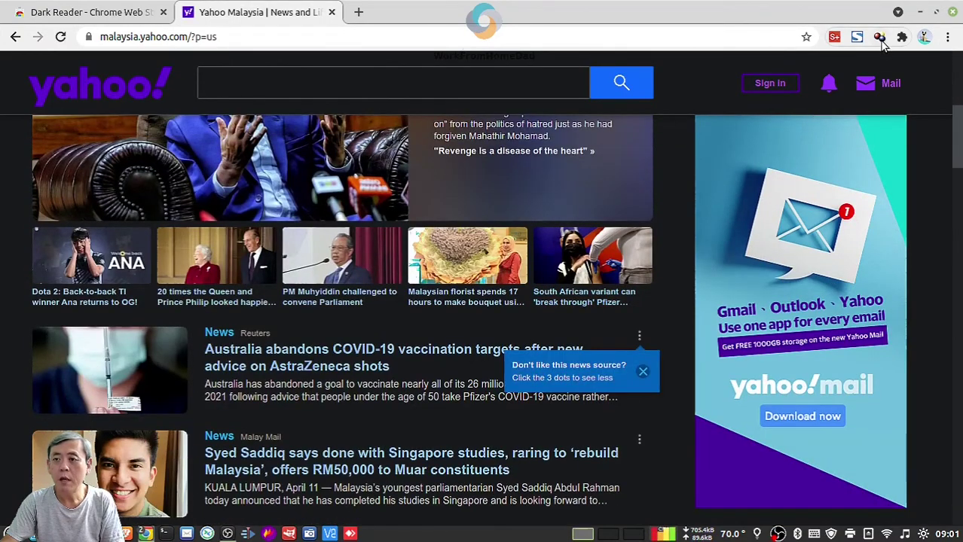
scroll(909, 119, "up", 5)
- Pin Dark Reader to the toolbar and switch it off
left_click(901, 37)
left_click(869, 142)
left_click(879, 37)
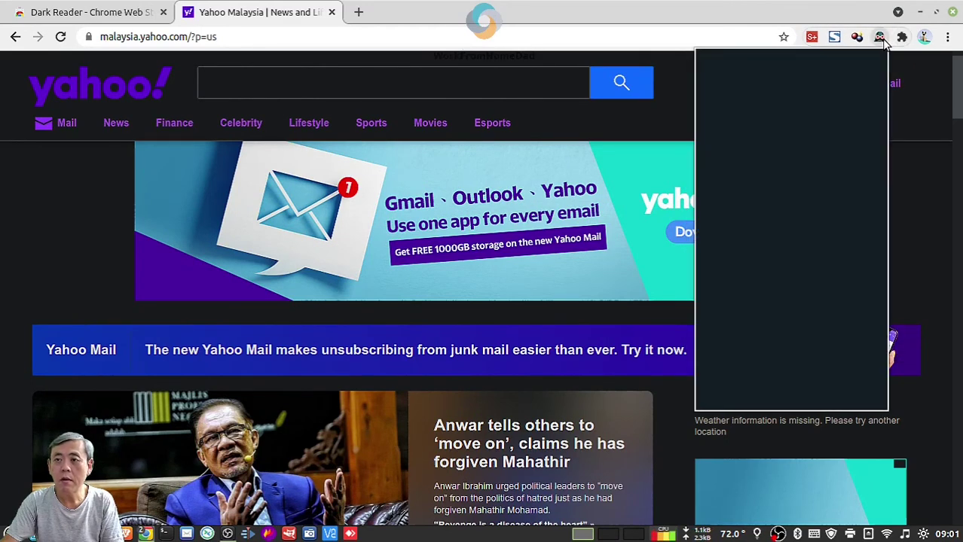
left_click(857, 94)
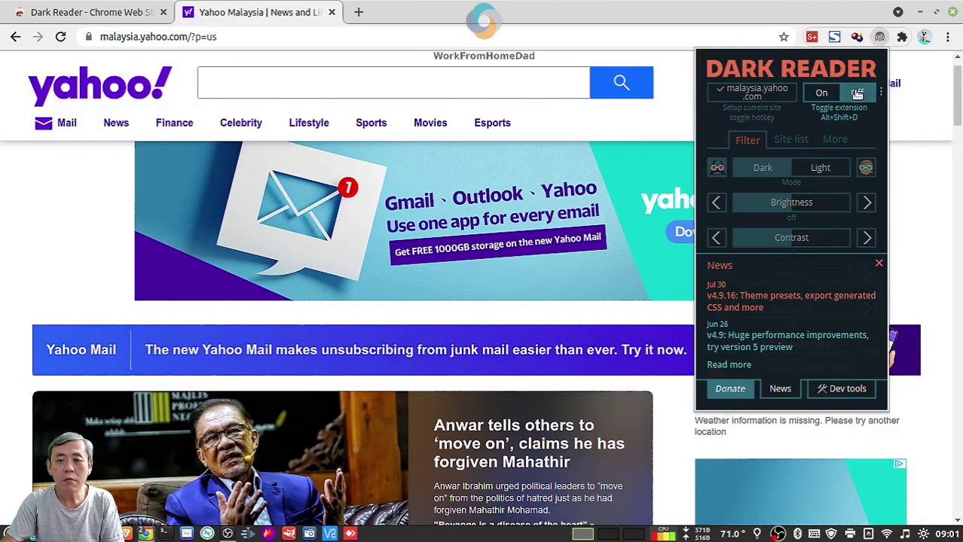
left_click(919, 225)
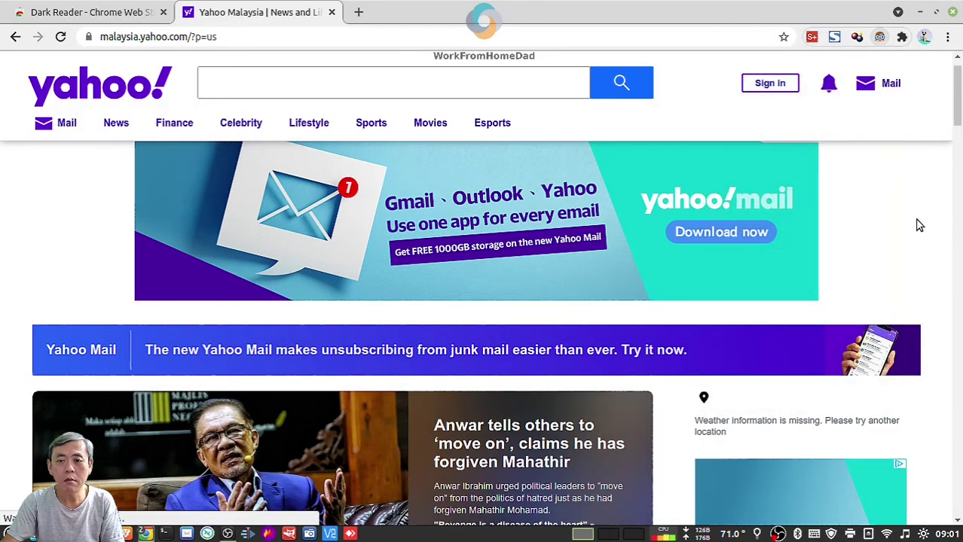
- Switch Dark Reader back on so Yahoo Malaysia displays in dark mode
scroll(796, 297, "down", 4)
scroll(796, 298, "down", 6)
scroll(796, 298, "down", 3)
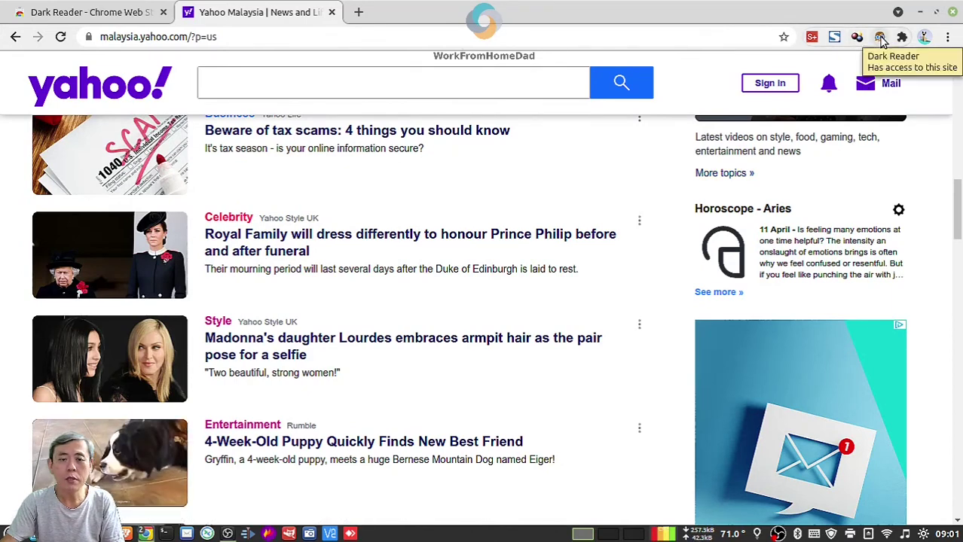
left_click(880, 38)
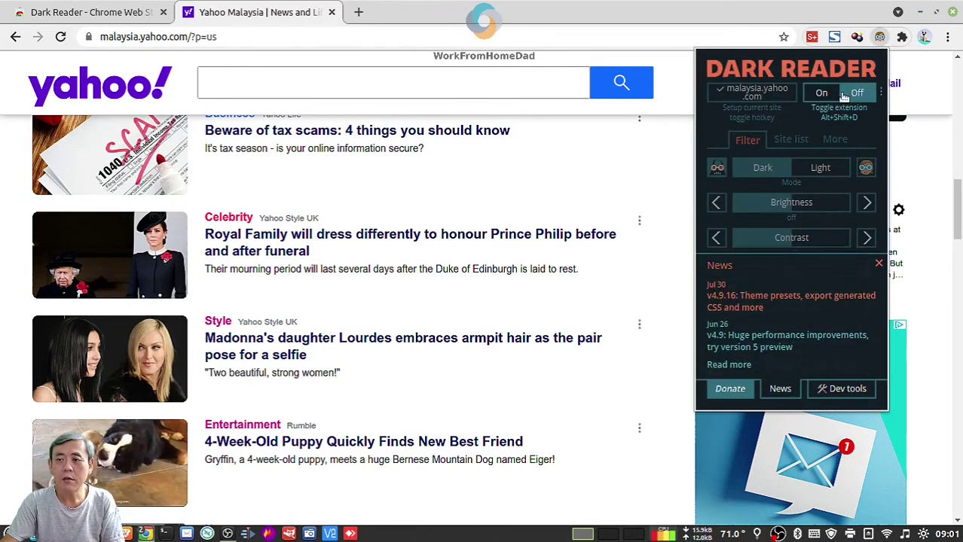
left_click(840, 95)
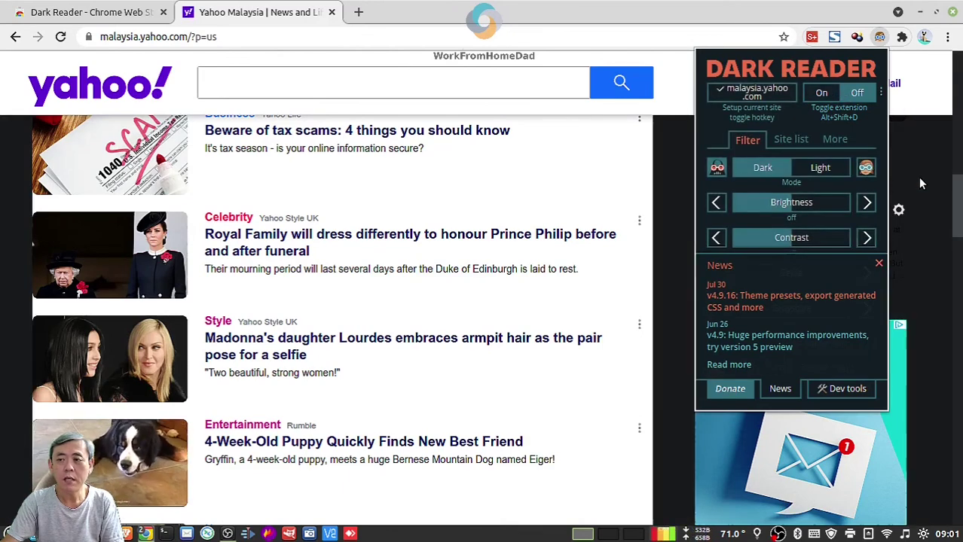
left_click(898, 67)
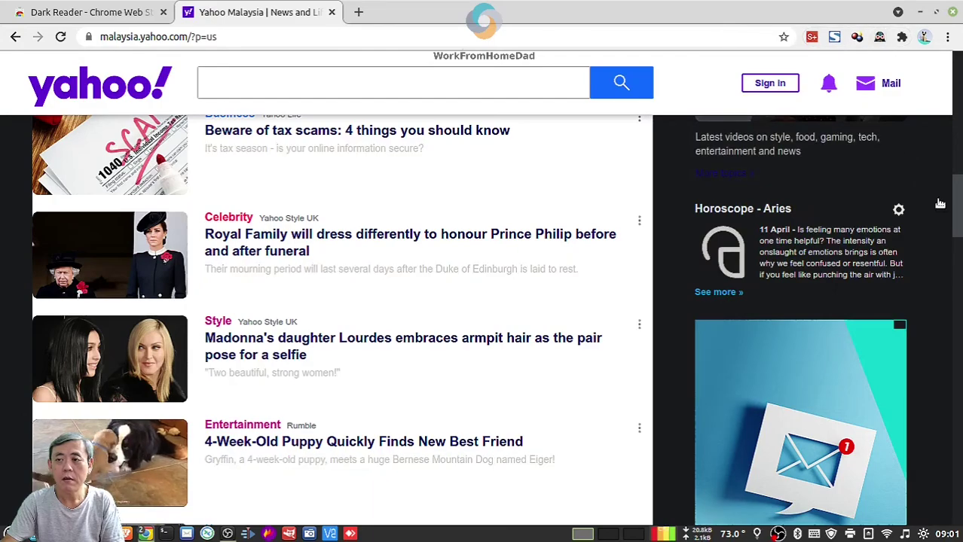
scroll(592, 289, "down", 4)
scroll(280, 335, "down", 4)
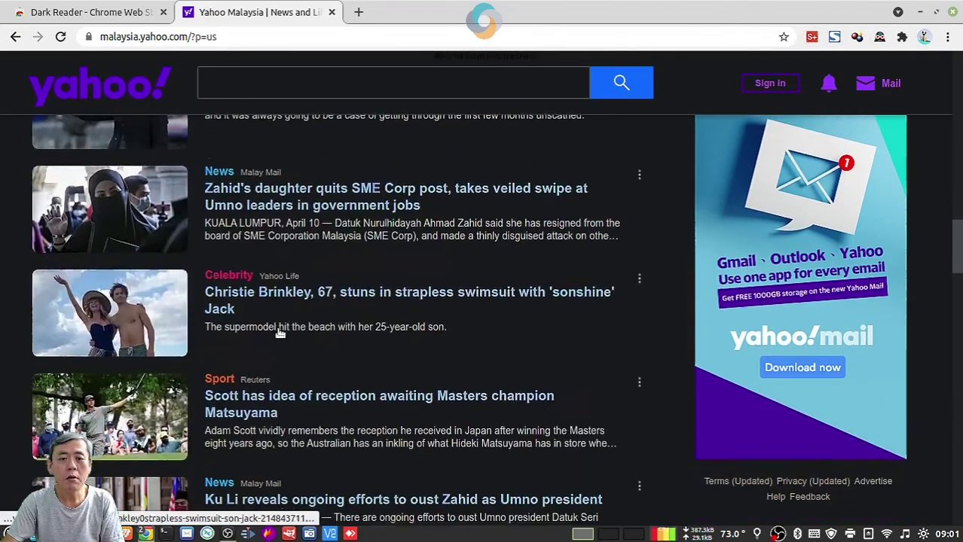
scroll(280, 335, "down", 4)
scroll(282, 337, "down", 4)
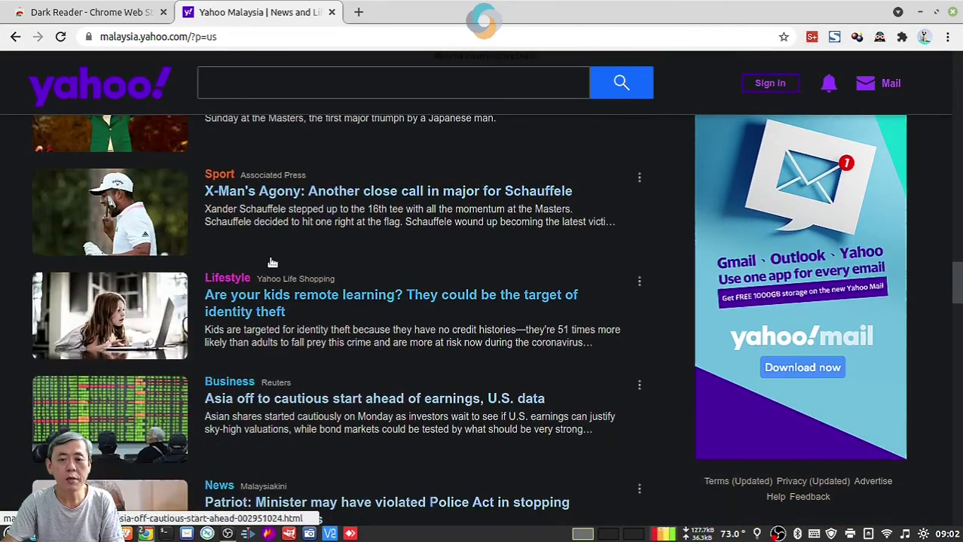
scroll(389, 266, "down", 2)
scroll(394, 266, "down", 5)
scroll(395, 268, "down", 3)
scroll(395, 268, "down", 3)
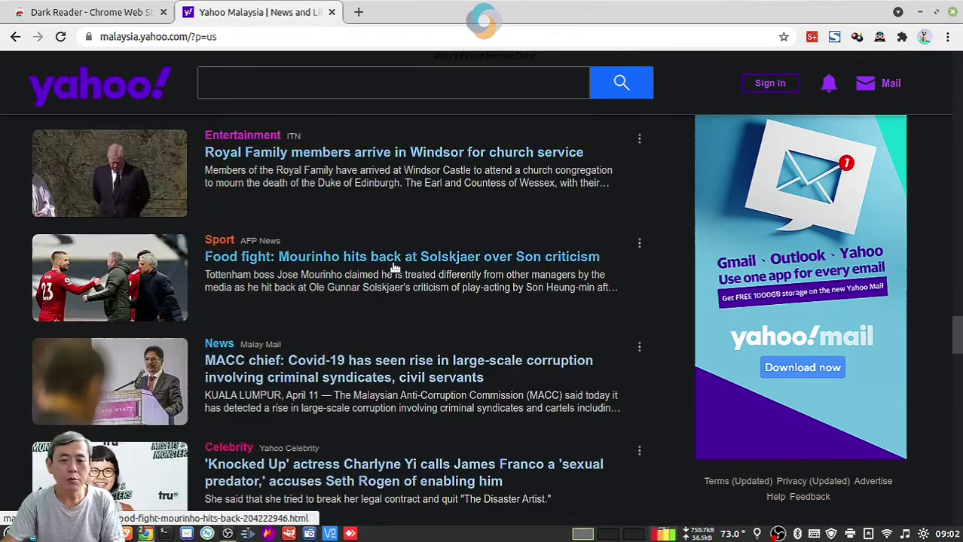
scroll(393, 267, "down", 3)
scroll(619, 288, "down", 2)
scroll(619, 290, "down", 3)
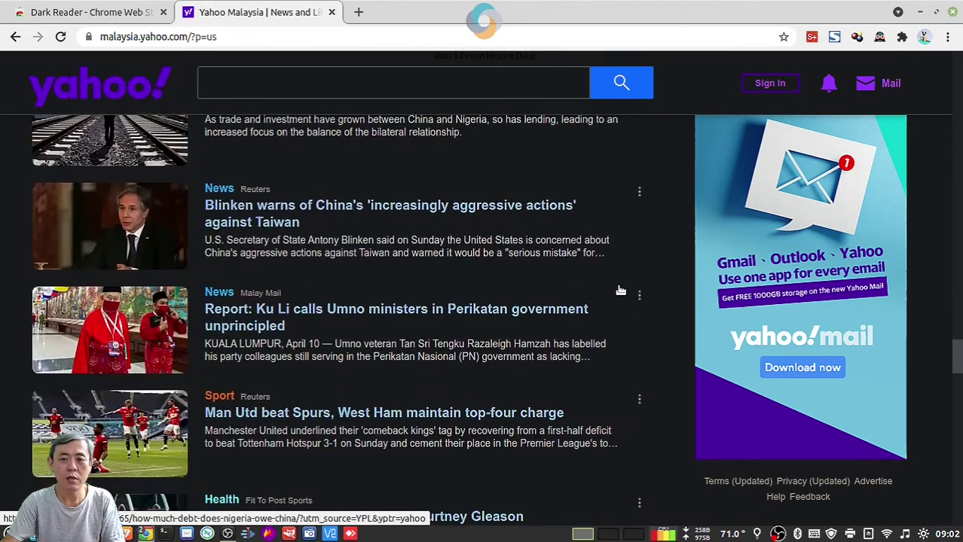
scroll(619, 290, "down", 5)
scroll(620, 290, "down", 3)
scroll(619, 291, "down", 5)
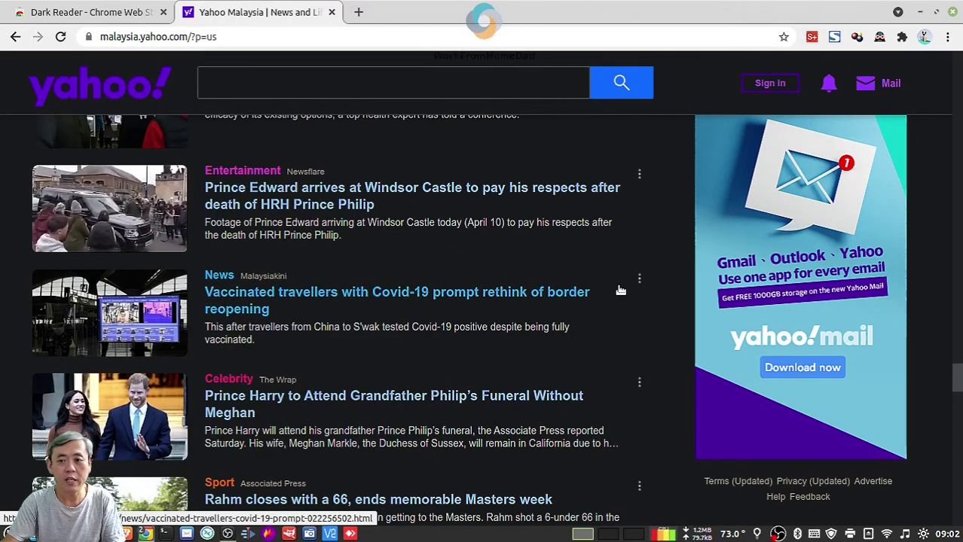
scroll(619, 290, "up", 2)
scroll(619, 290, "up", 4)
scroll(620, 290, "up", 4)
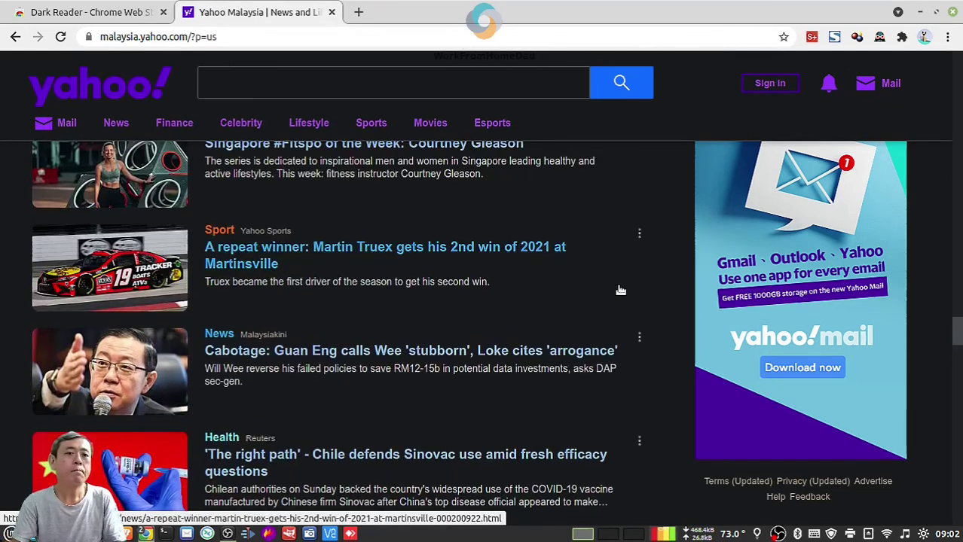